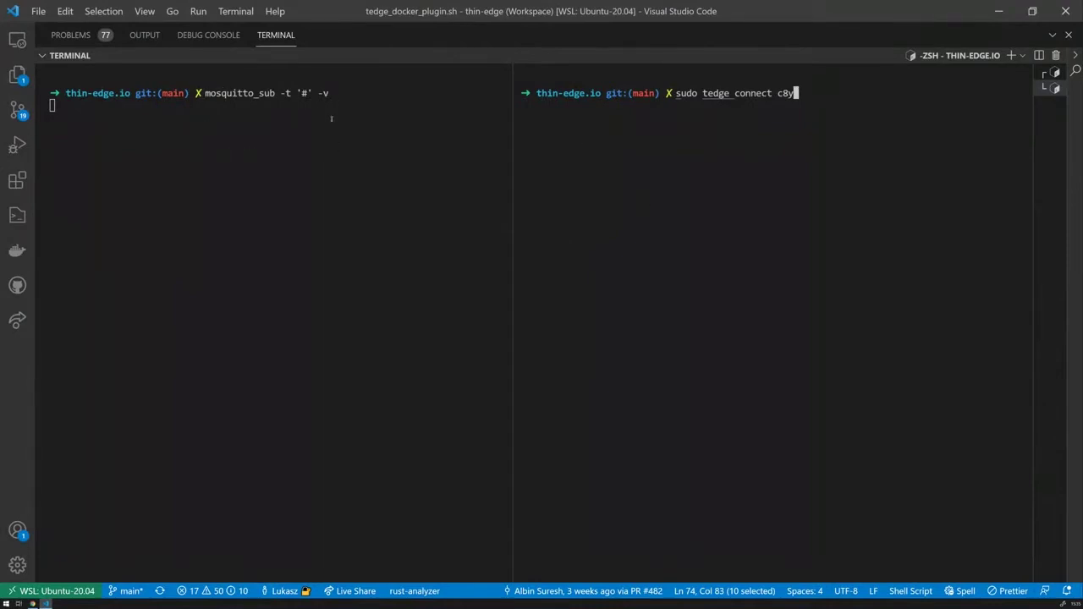
# - Connect the device to Cumulocity by running sudo tedge connect c8y, authenticating with the sudo password
pyautogui.moveTo(342, 97); pyautogui.dragTo(161, 95)
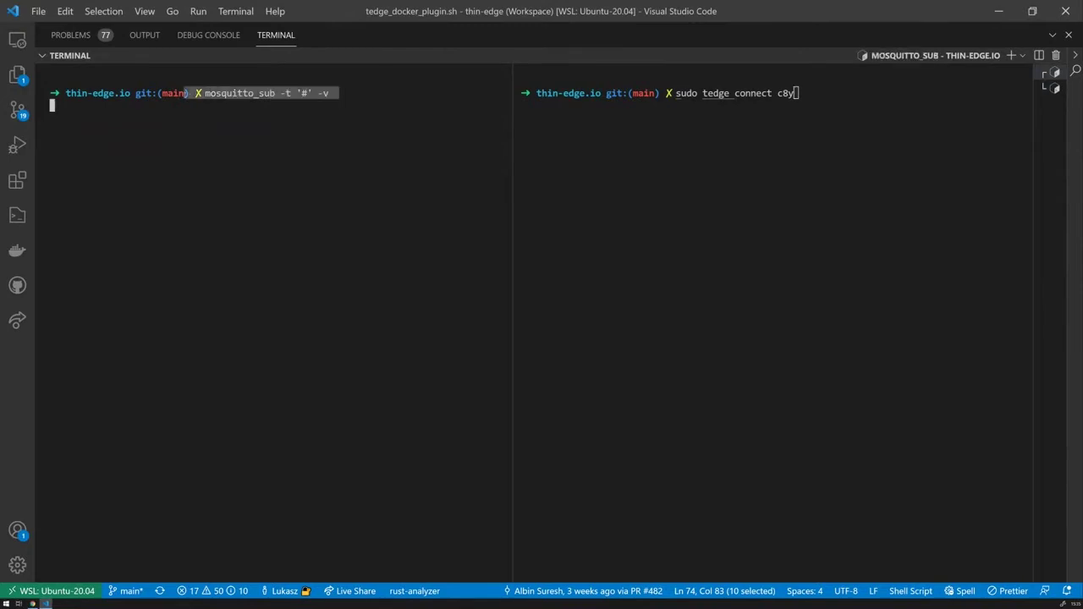
pyautogui.hotkey('ctrl', 'c')
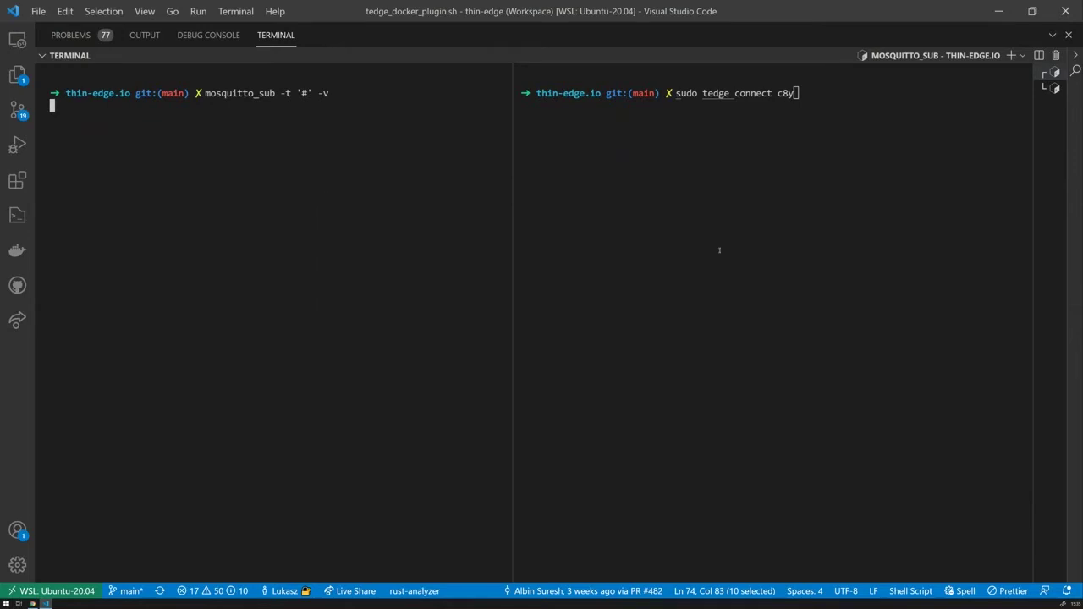
pyautogui.click(756, 233)
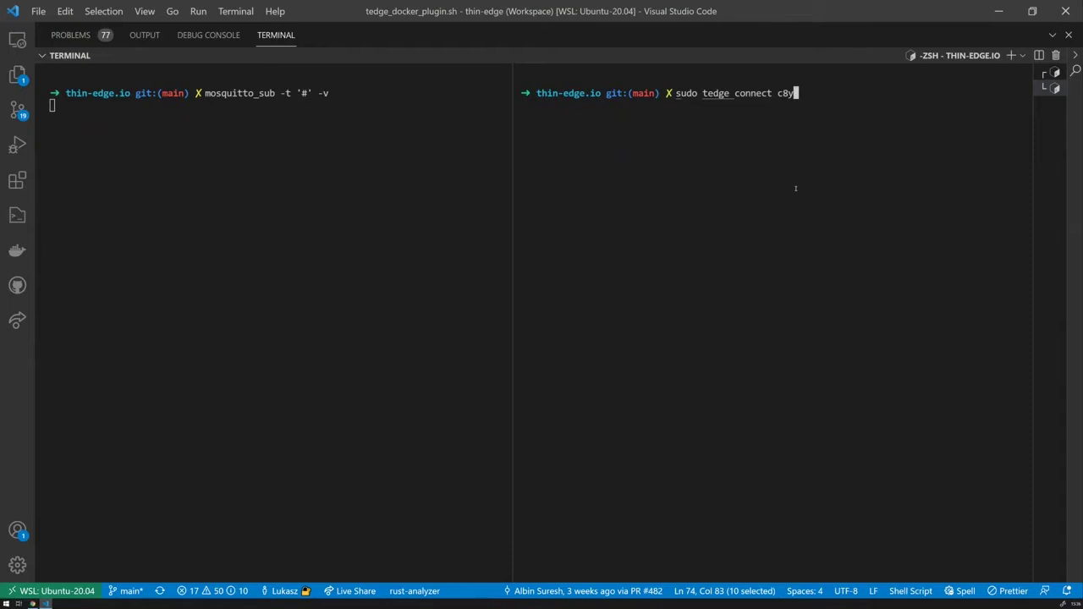
pyautogui.press('Return')
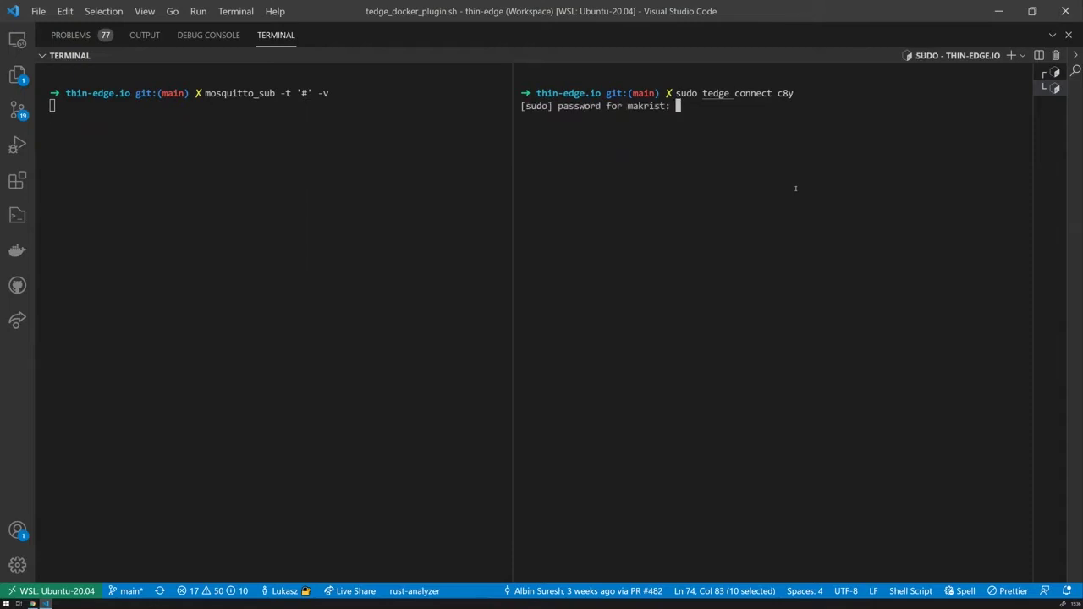
pyautogui.press('Return')
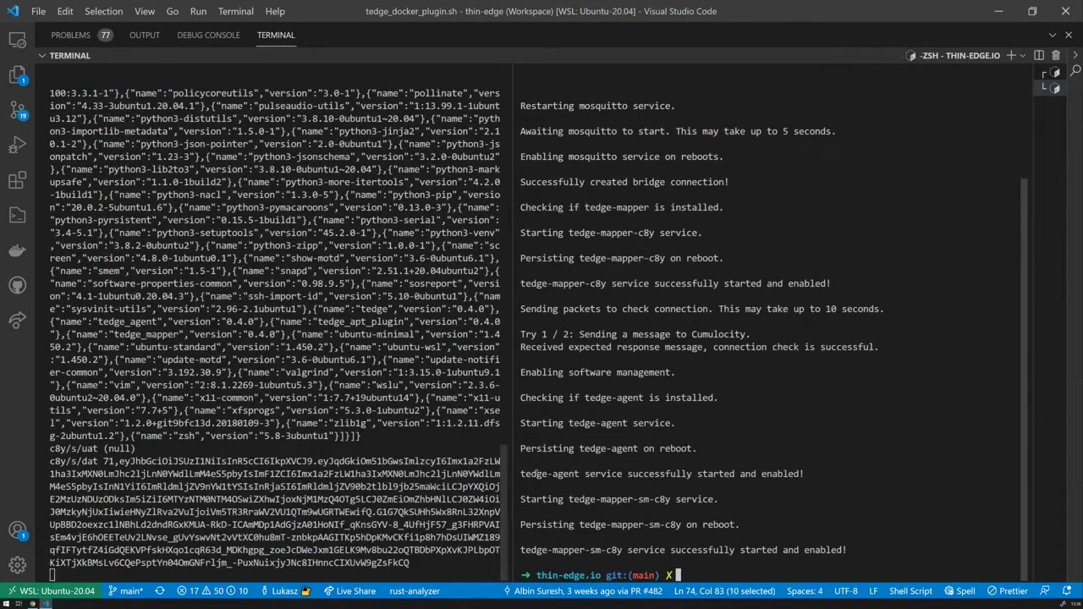
# - Examine the MQTT messages published during the connection, and switch to Cumulocity in the browser to review the gamma device's installed software
pyautogui.moveTo(506, 476); pyautogui.dragTo(494, 101)
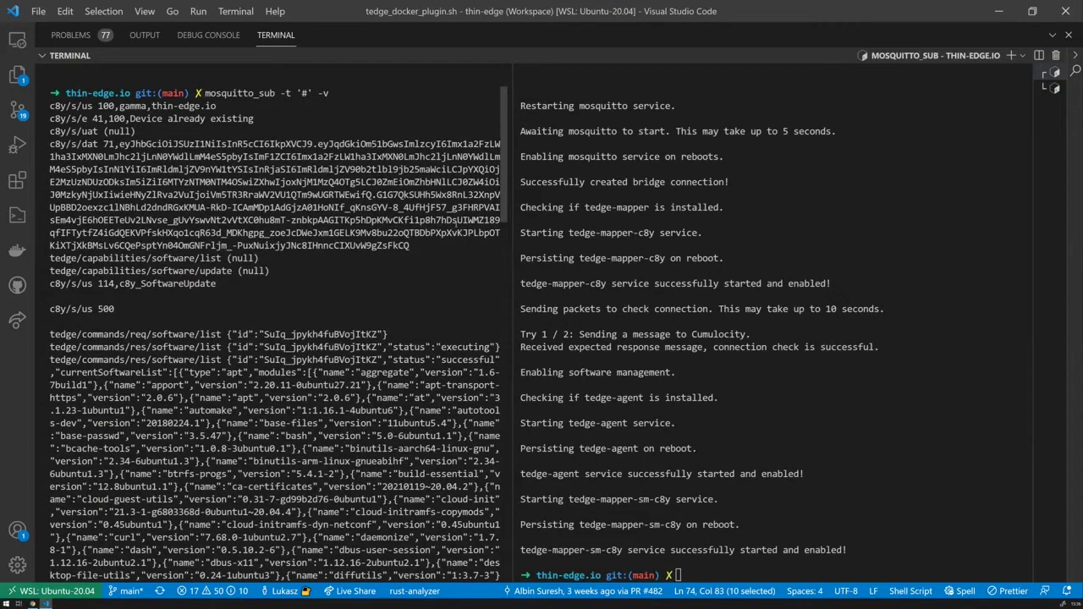
pyautogui.moveTo(504, 165); pyautogui.dragTo(505, 523)
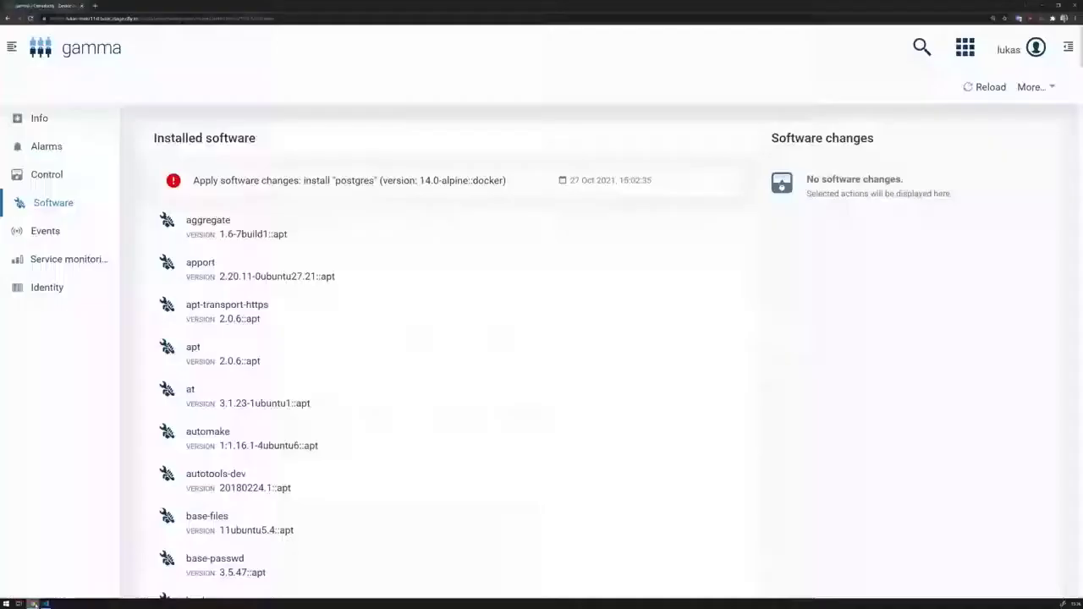
pyautogui.click(32, 604)
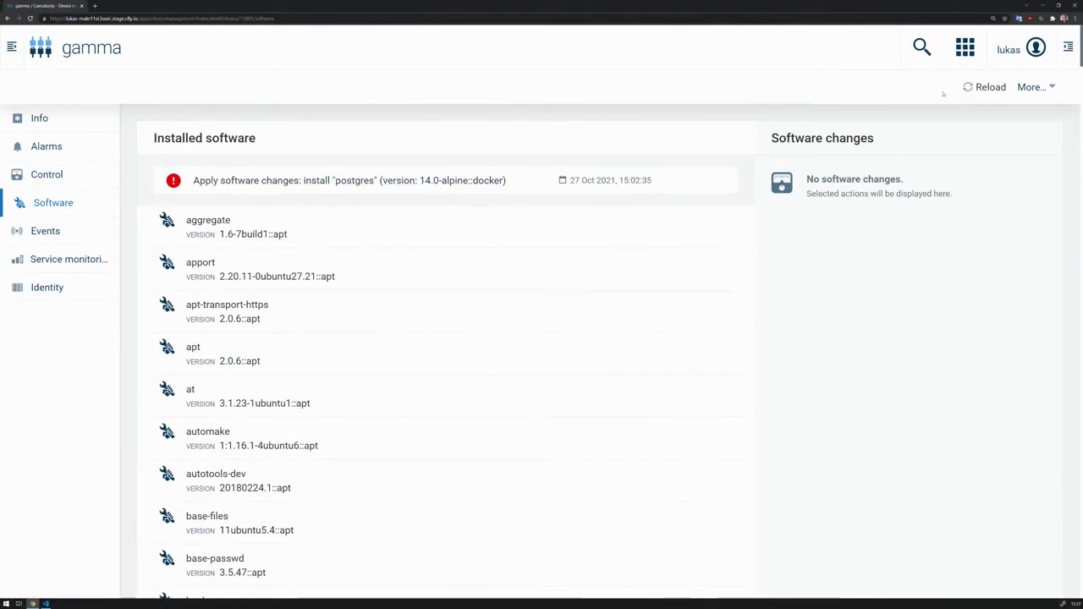
pyautogui.scroll(-2, 381, 279)
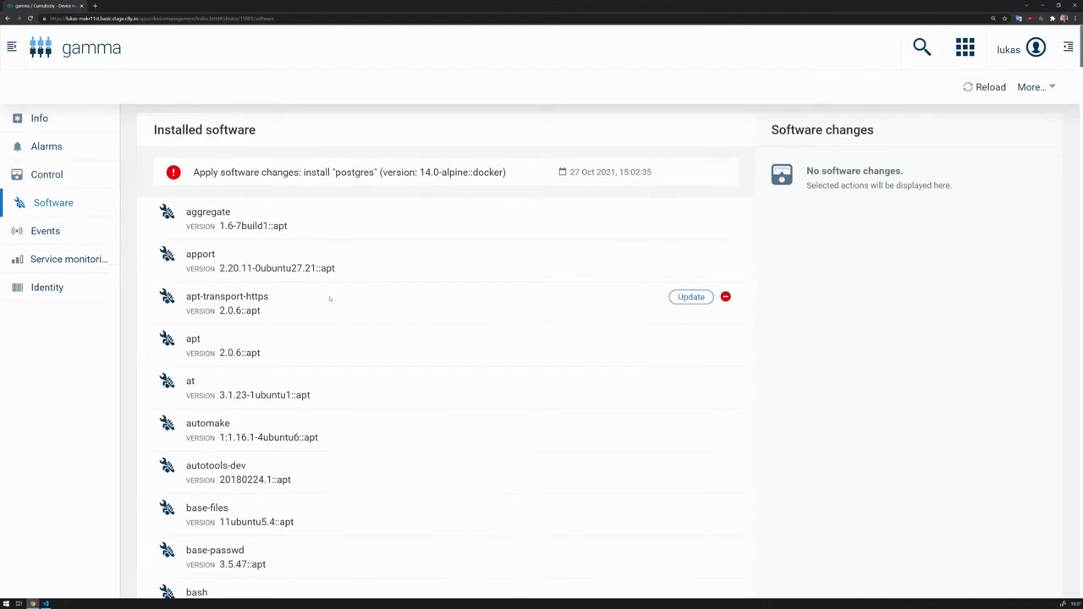
pyautogui.scroll(-4, 399, 425)
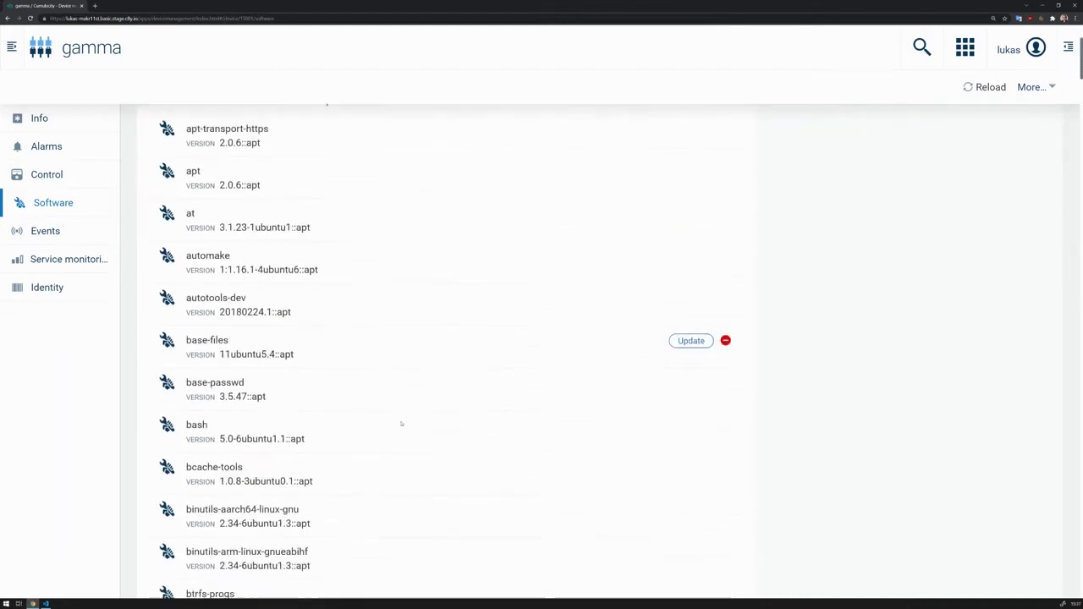
pyautogui.scroll(-6, 401, 423)
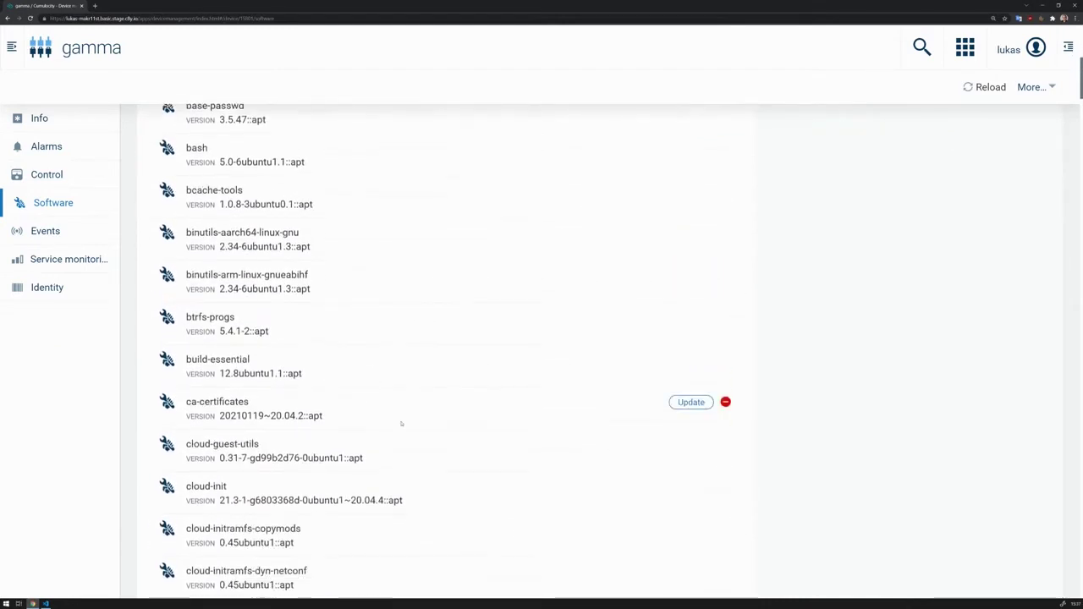
pyautogui.scroll(-1, 401, 423)
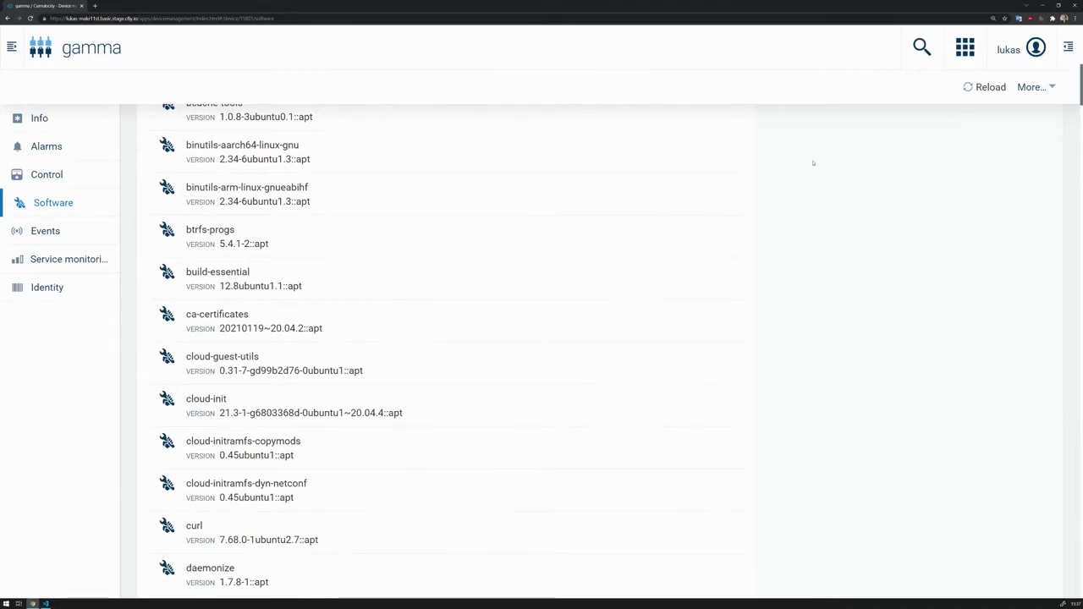
# - Return to the VS Code terminal and check whether collectd is present by running collectd --version
pyautogui.click(1042, 6)
pyautogui.write('coolectd 0-')
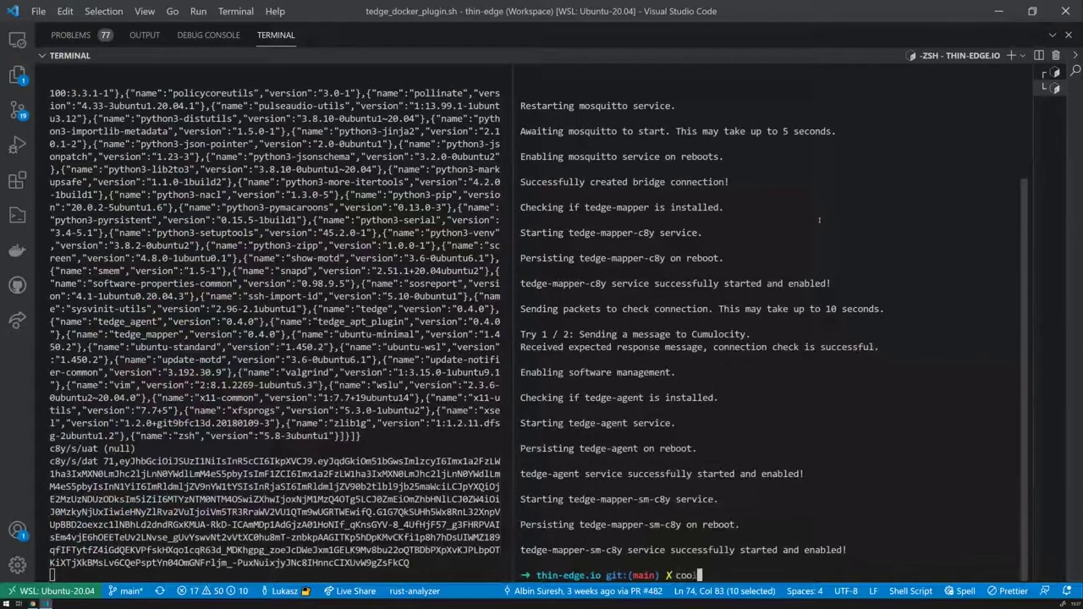
pyautogui.press('BackSpace')
pyautogui.press('BackSpace')
pyautogui.press('BackSpace')
pyautogui.write('--')
pyautogui.press('BackSpace')
pyautogui.press('BackSpace')
pyautogui.write('--version')
pyautogui.press('Return')
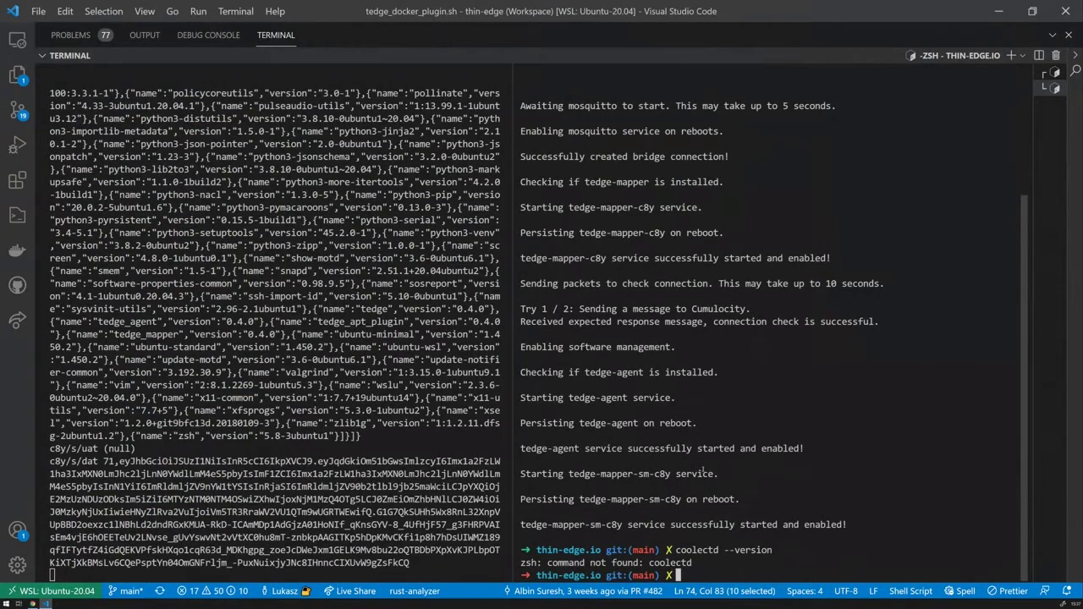
pyautogui.press('Up')
pyautogui.press('Down')
pyautogui.write('collectd --version')
pyautogui.press('Return')
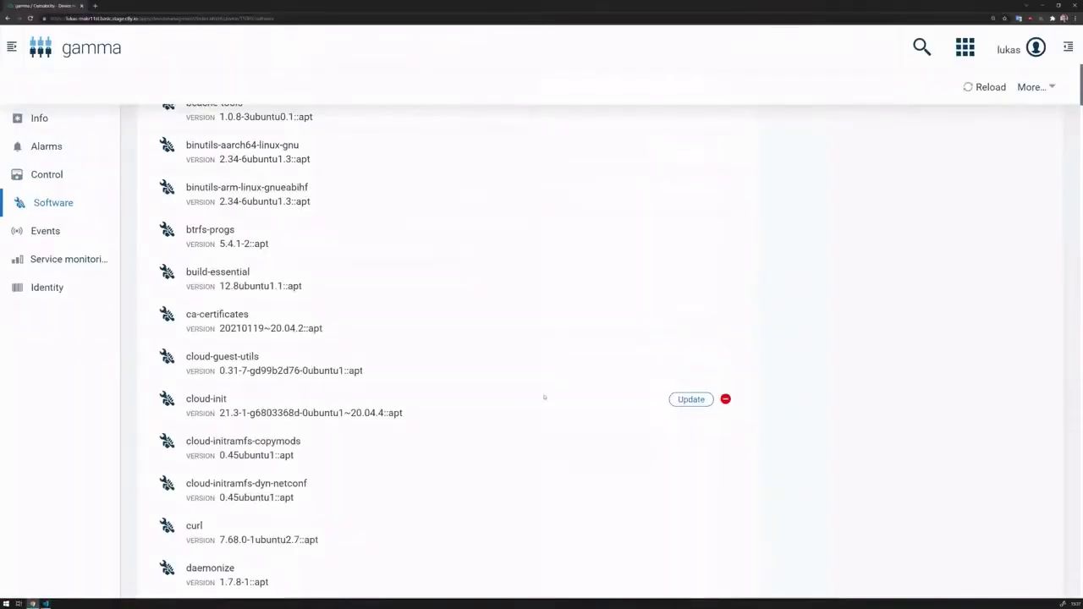
# - In Cumulocity, choose collectd-core as software to install on the gamma device and apply the changes
pyautogui.scroll(-1, 531, 419)
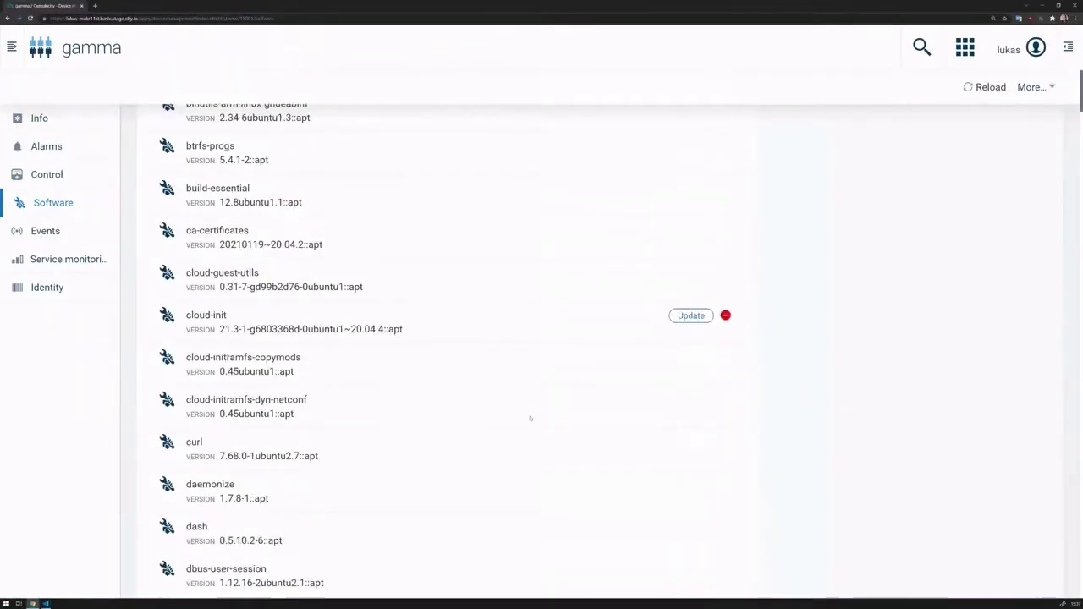
pyautogui.scroll(-20, 531, 418)
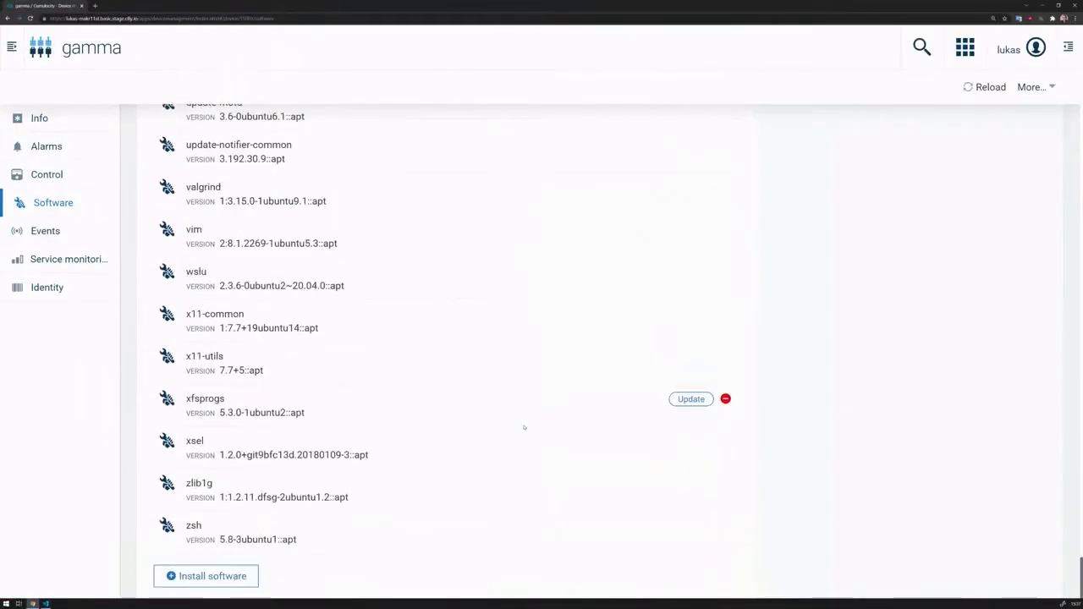
pyautogui.click(206, 577)
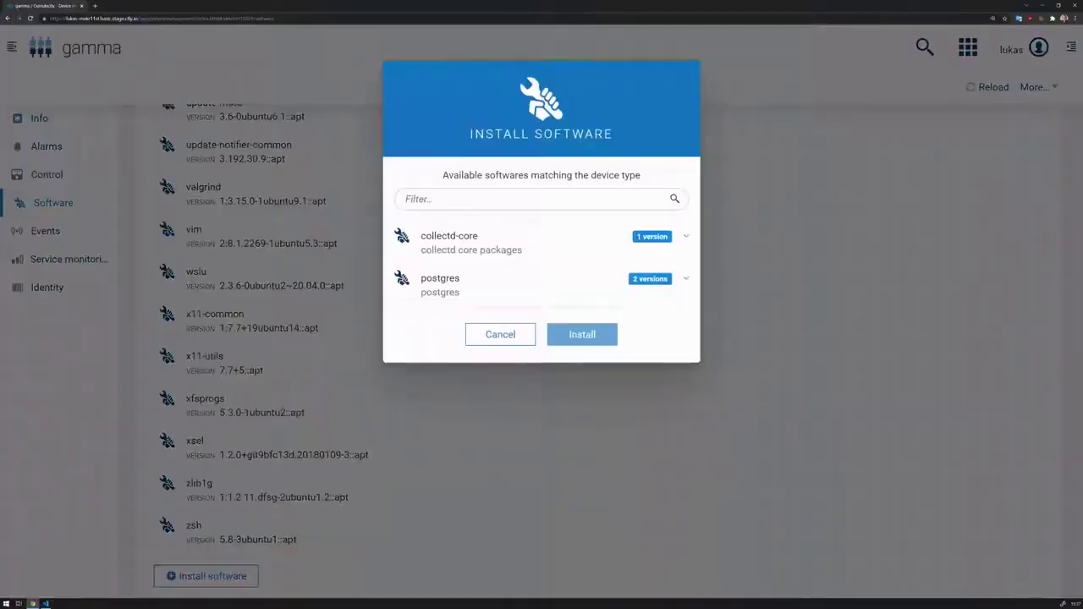
pyautogui.click(686, 237)
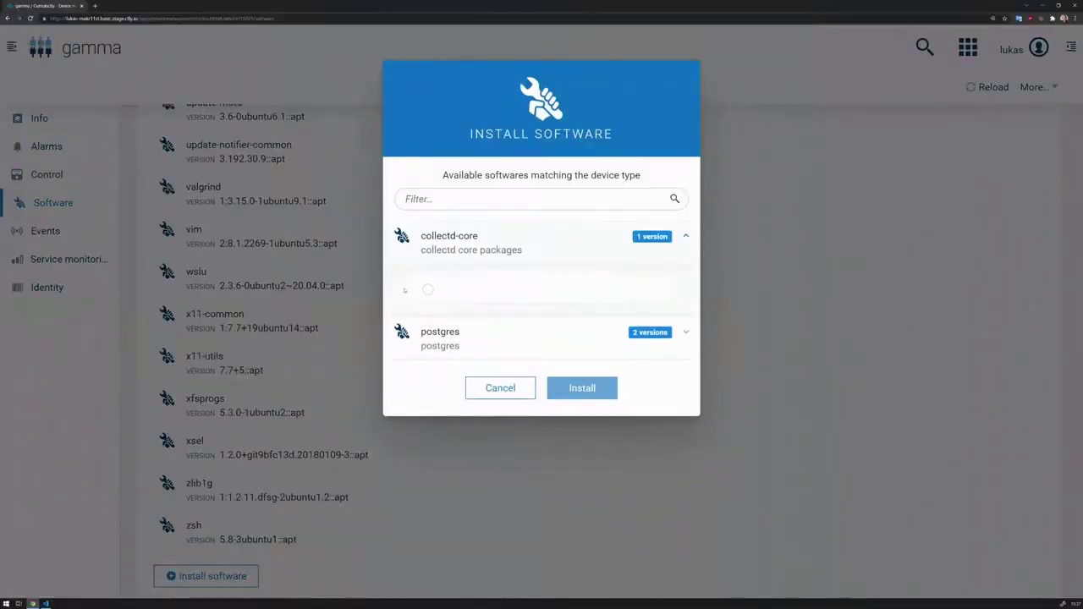
pyautogui.click(427, 289)
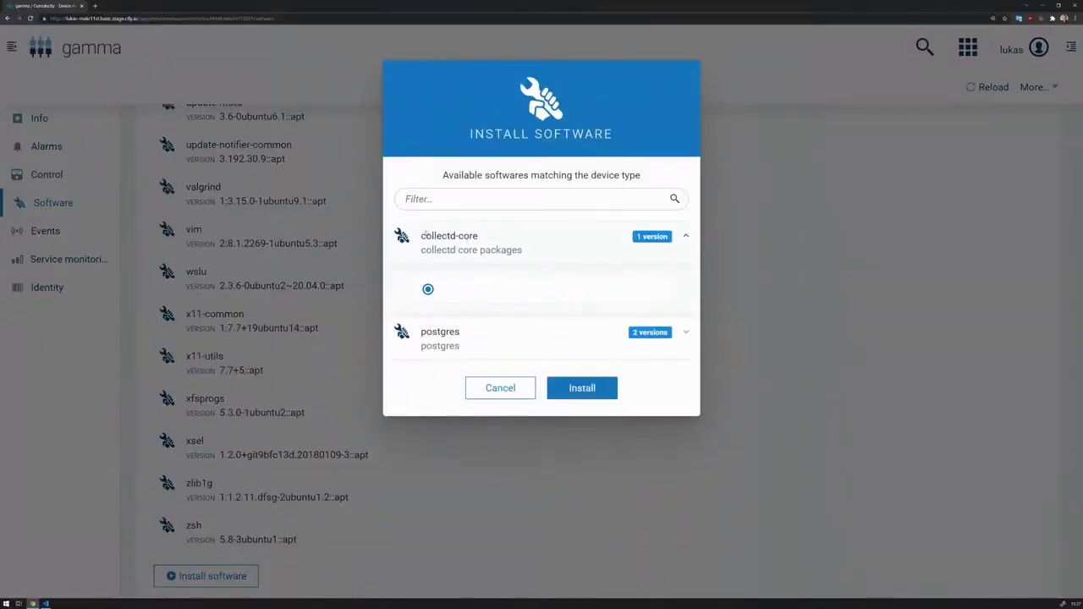
pyautogui.moveTo(421, 237); pyautogui.dragTo(514, 219)
pyautogui.click(610, 346)
pyautogui.click(582, 389)
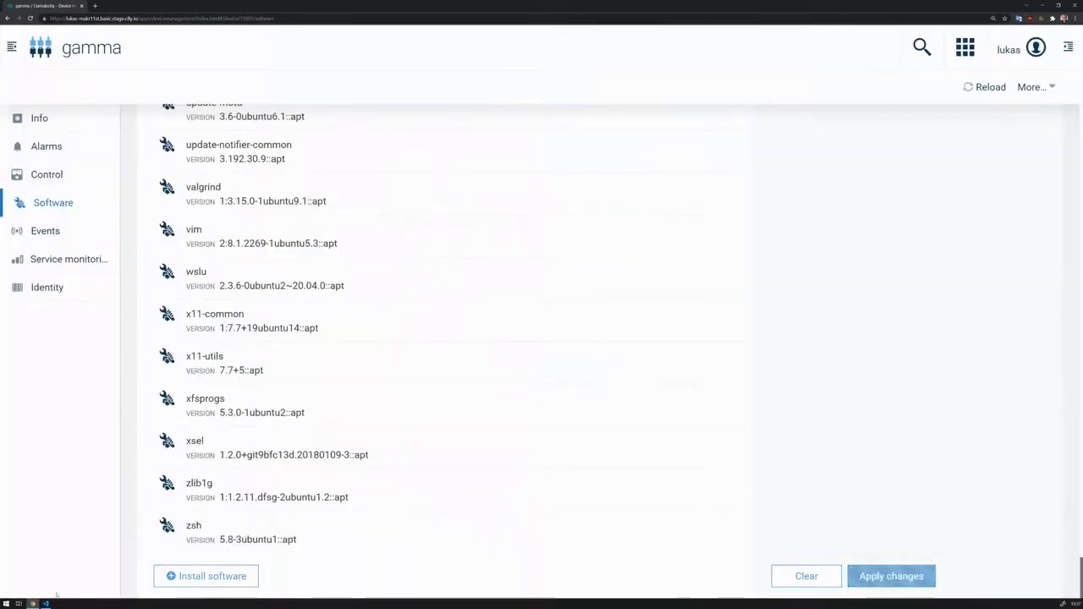
# - Switch to VS Code and examine the collectd-core update messages and collectd measurements in the mosquitto_sub output
pyautogui.moveTo(46, 604)
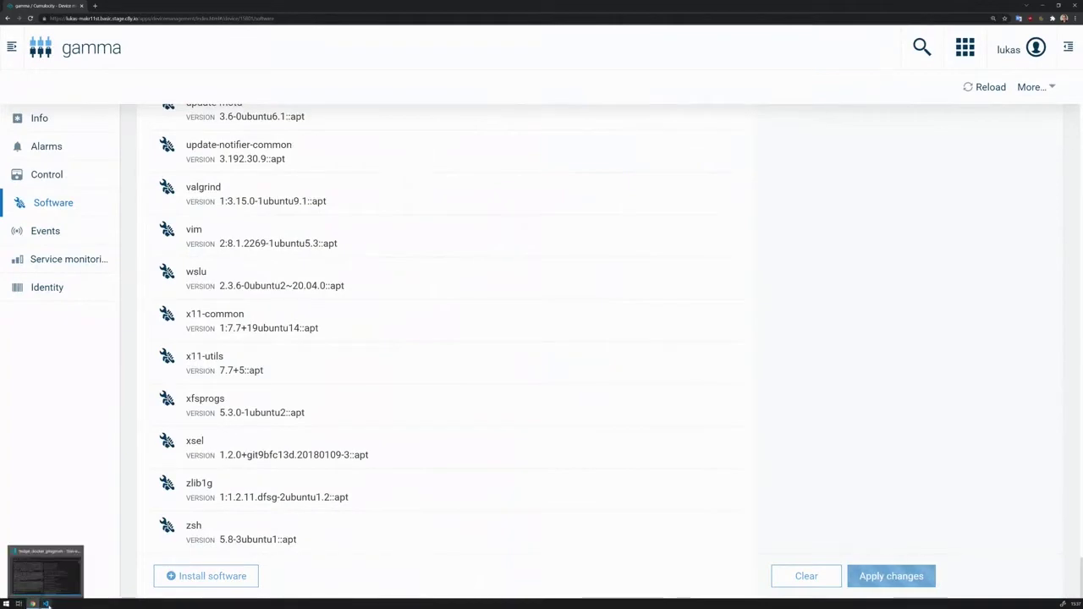
pyautogui.click(47, 604)
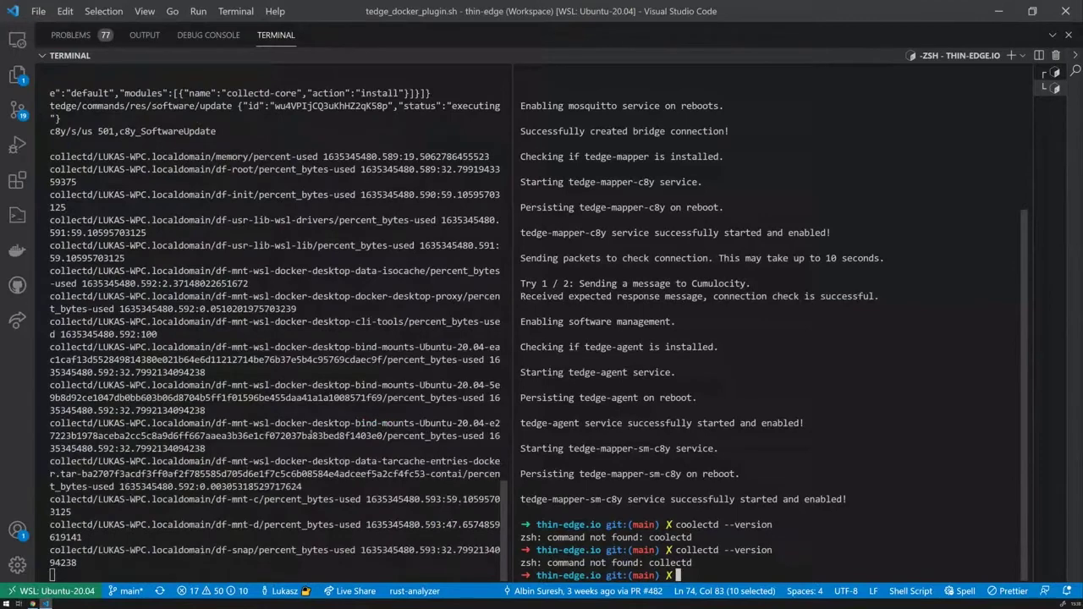
pyautogui.click(505, 502)
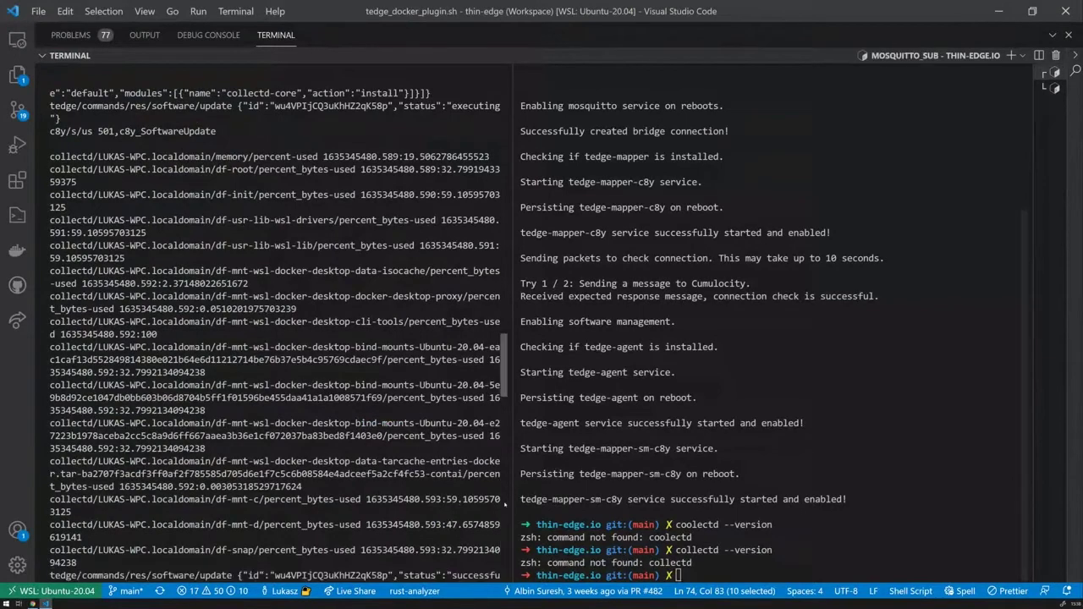
pyautogui.moveTo(510, 369); pyautogui.dragTo(498, 340)
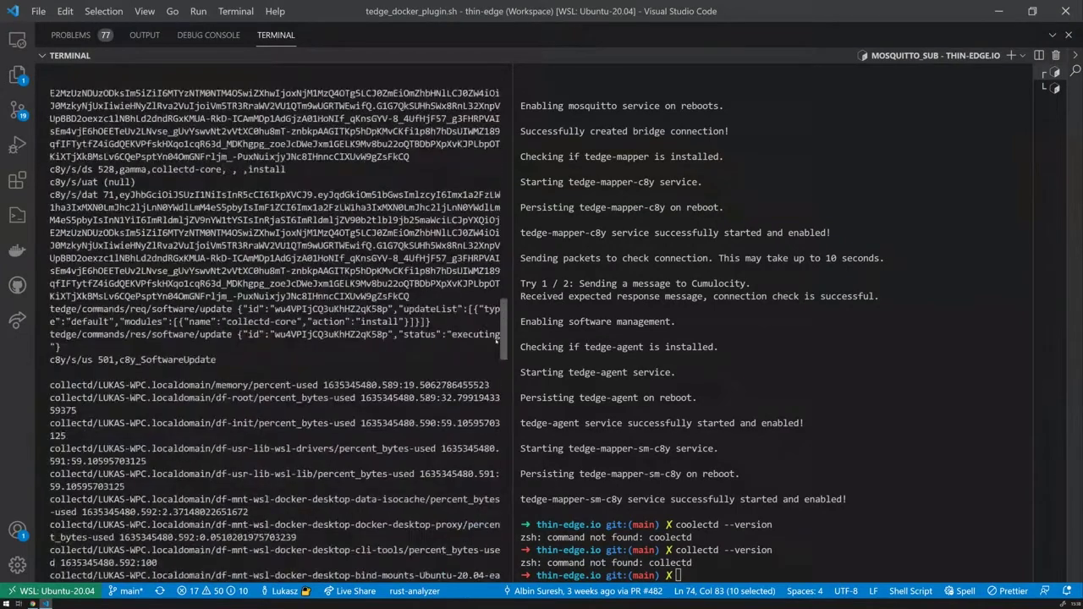
pyautogui.scroll(1, 180, 229)
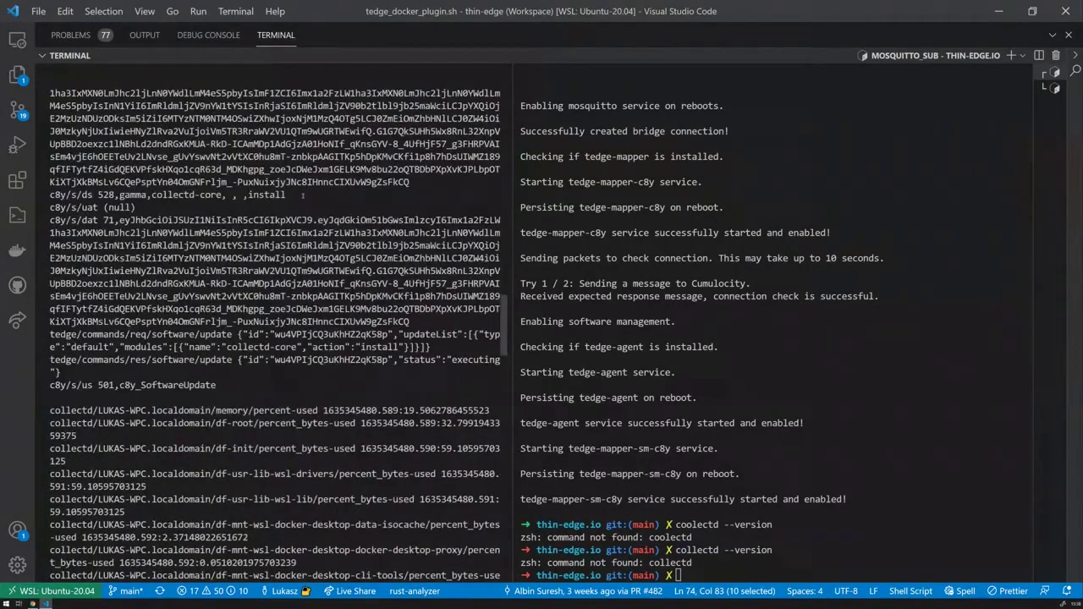
pyautogui.moveTo(303, 195); pyautogui.dragTo(164, 208)
pyautogui.click(189, 206)
pyautogui.scroll(-2, 191, 259)
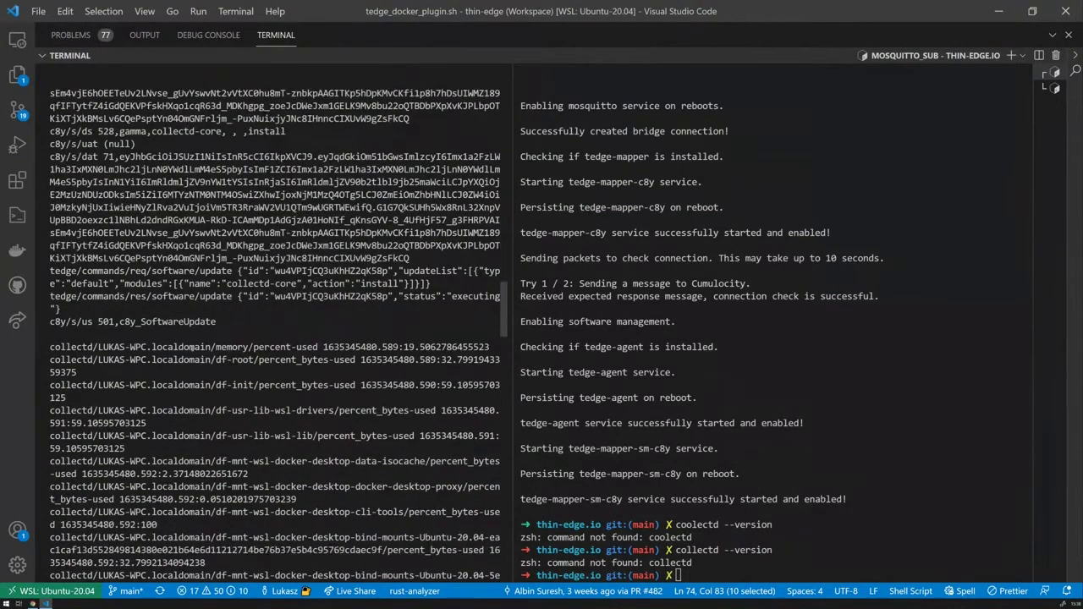
pyautogui.moveTo(49, 347); pyautogui.dragTo(169, 411)
pyautogui.scroll(-2, 168, 409)
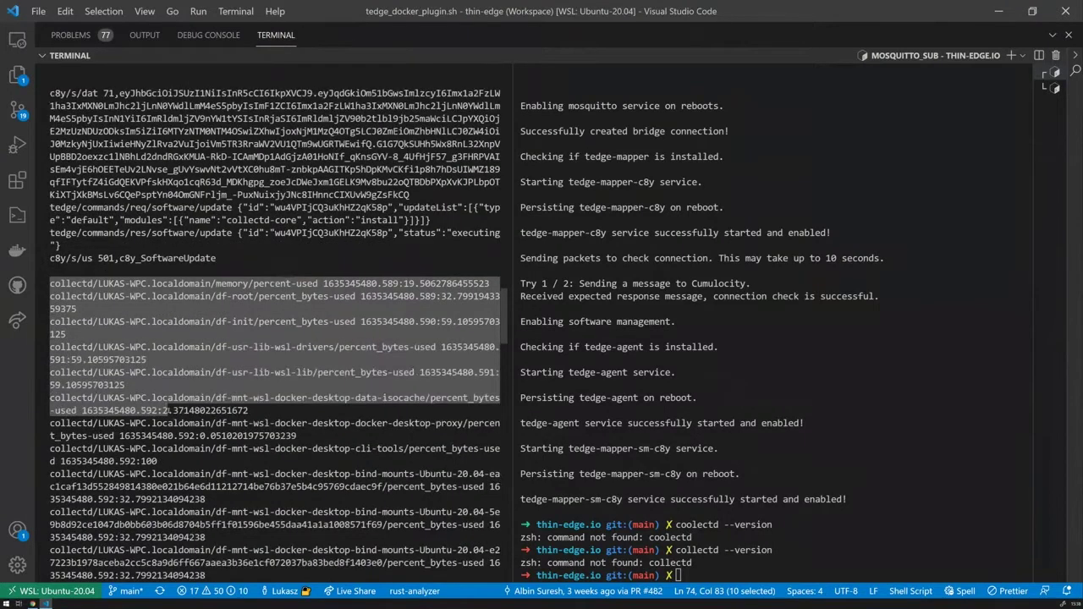
pyautogui.hotkey('ctrl', 'c')
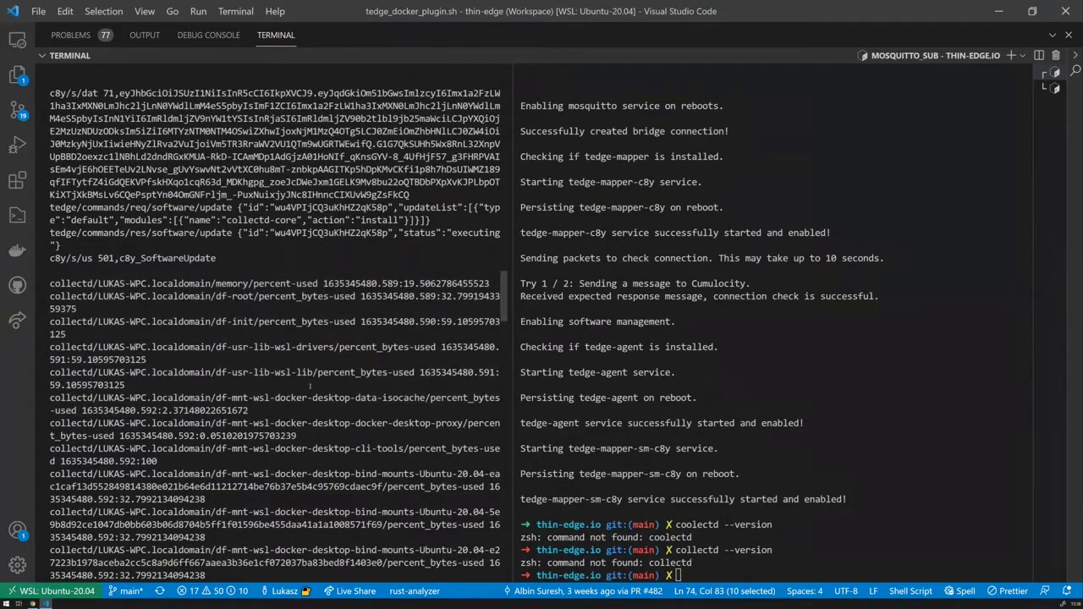
pyautogui.scroll(-15, 341, 367)
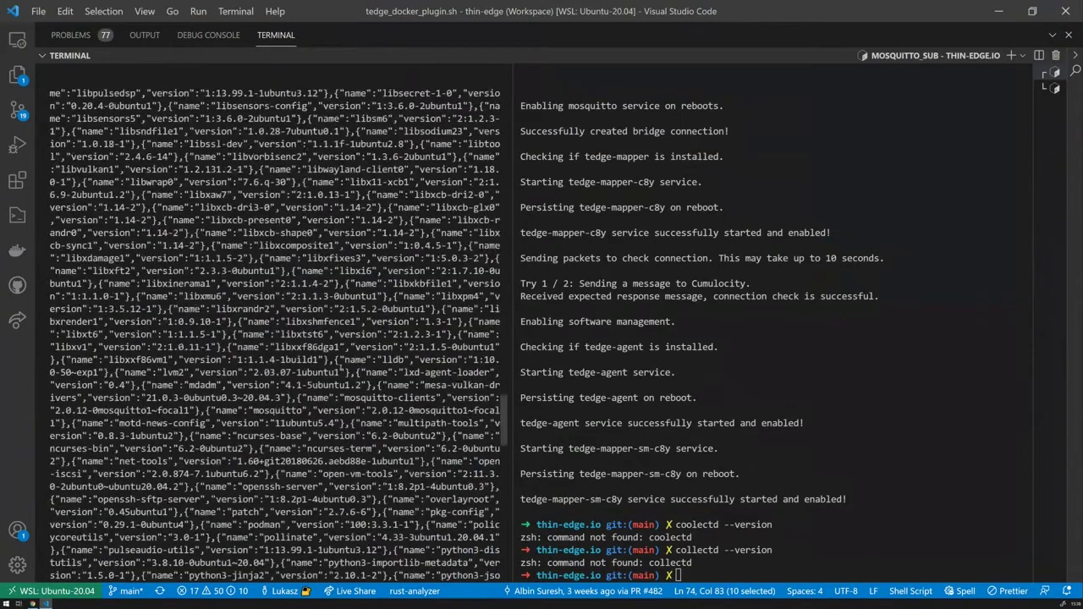
# - Rerun collectd --version in the zsh terminal to verify the installation
pyautogui.click(718, 420)
pyautogui.press('Up')
pyautogui.press('Return')
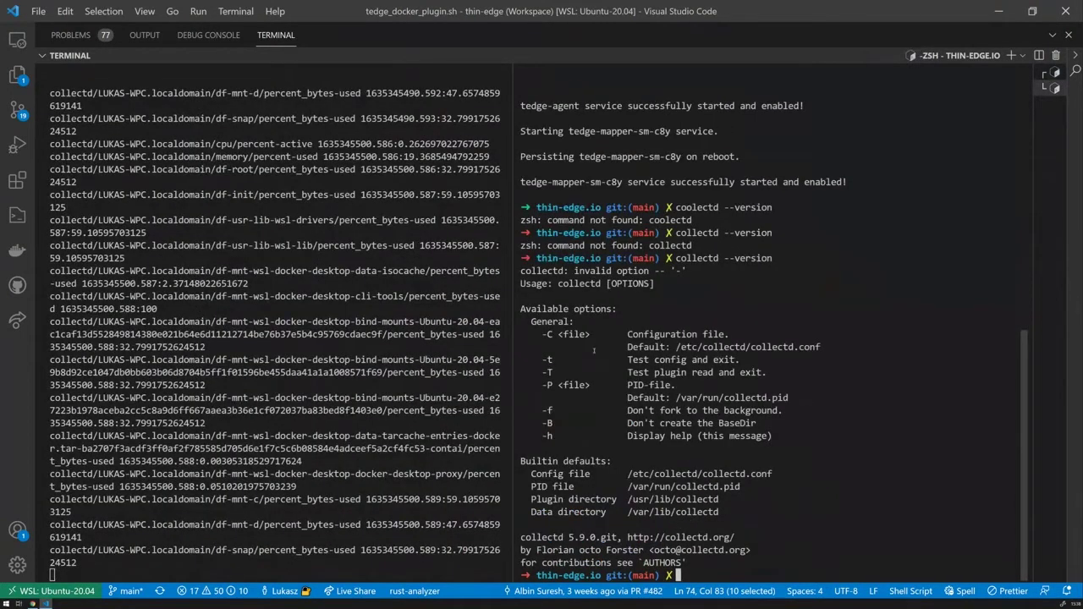
# - Switch to Cumulocity and find collectd-core in the gamma device's installed software list
pyautogui.moveTo(37, 605)
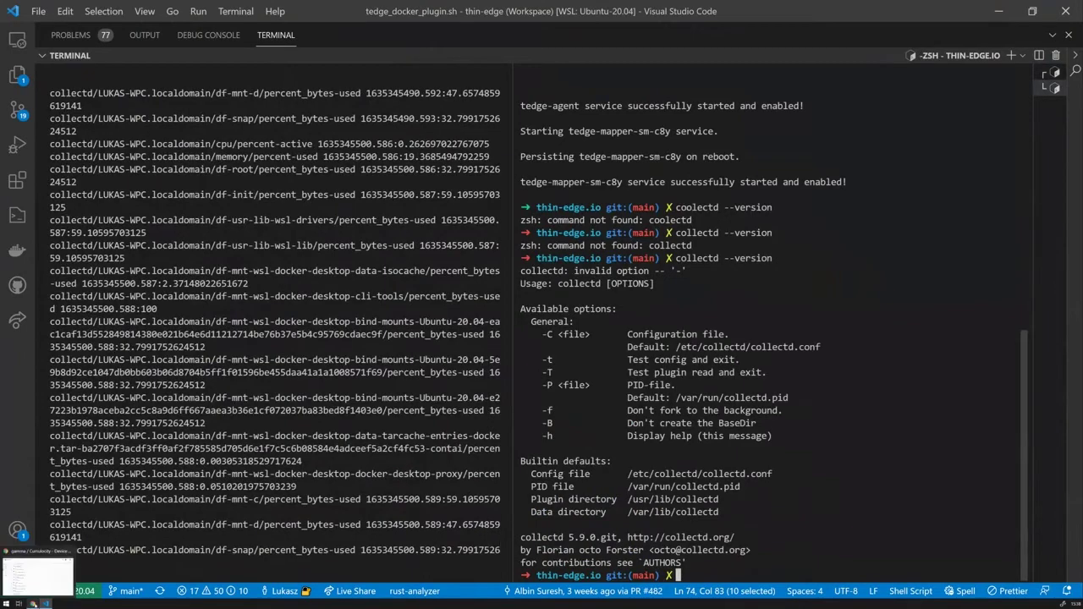
pyautogui.click(36, 604)
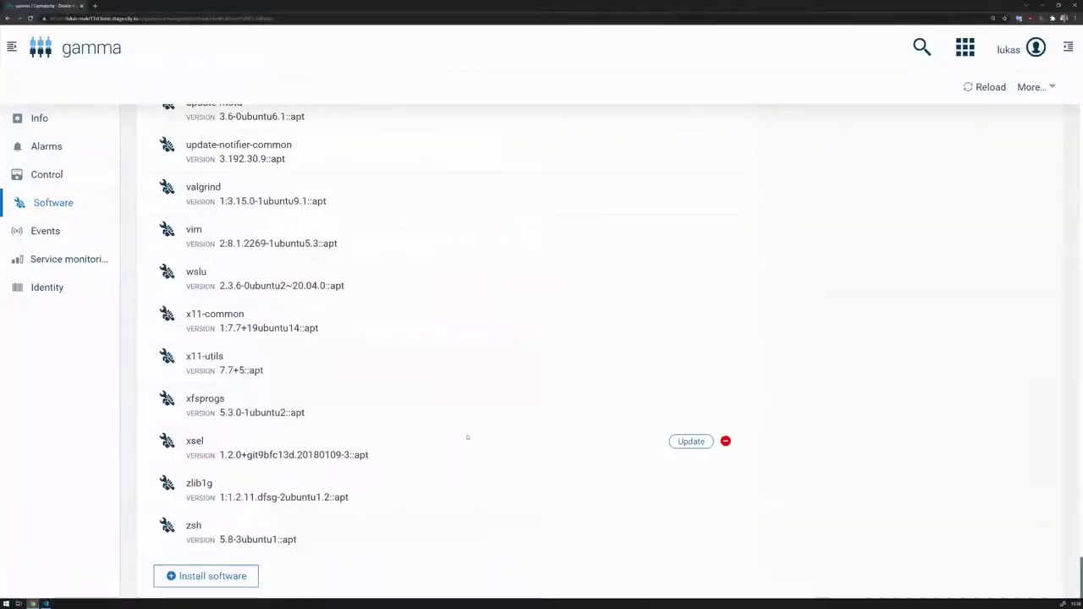
pyautogui.scroll(15, 462, 440)
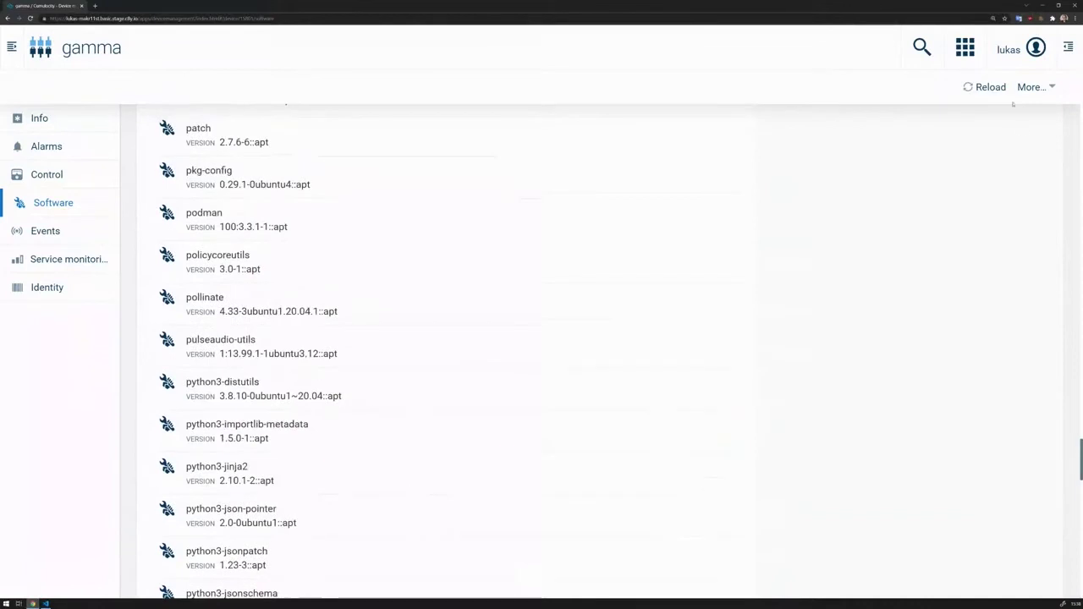
pyautogui.scroll(1, 1076, 423)
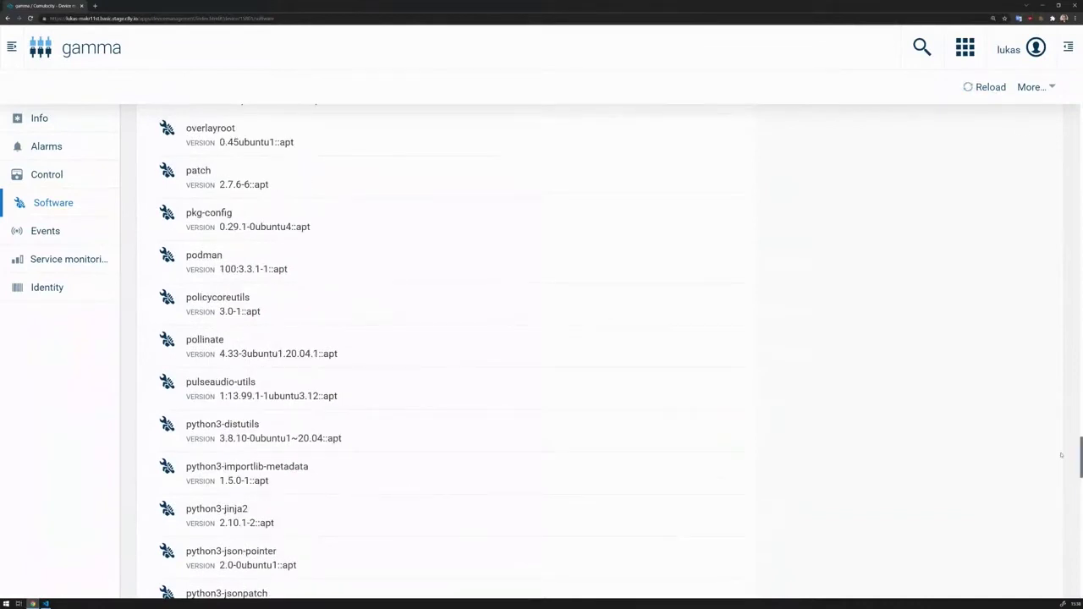
pyautogui.moveTo(1080, 453); pyautogui.dragTo(1060, 85)
pyautogui.moveTo(322, 319); pyautogui.dragTo(181, 285)
pyautogui.click(364, 325)
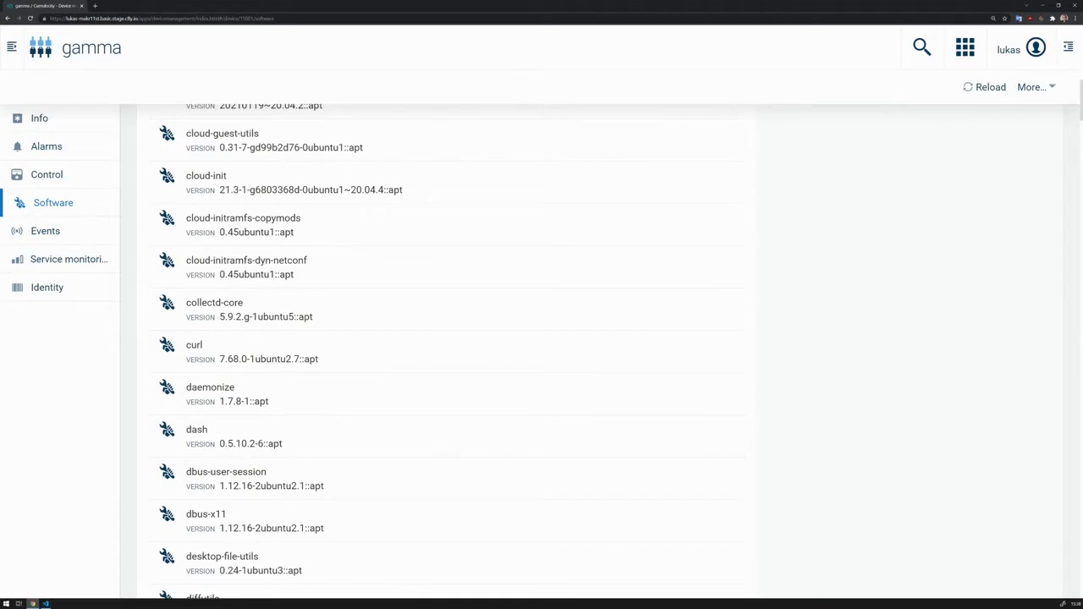
pyautogui.moveTo(294, 327)
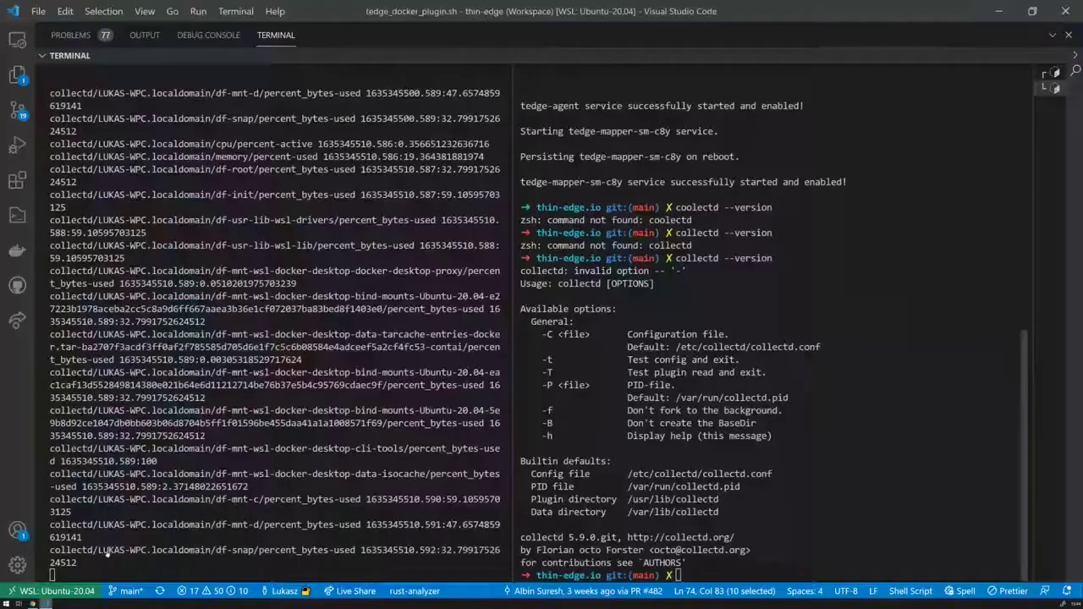
# - Return to VS Code, hide the terminal and examine the shebang line and usage function of tedge_docker_plugin.sh
pyautogui.click(1068, 34)
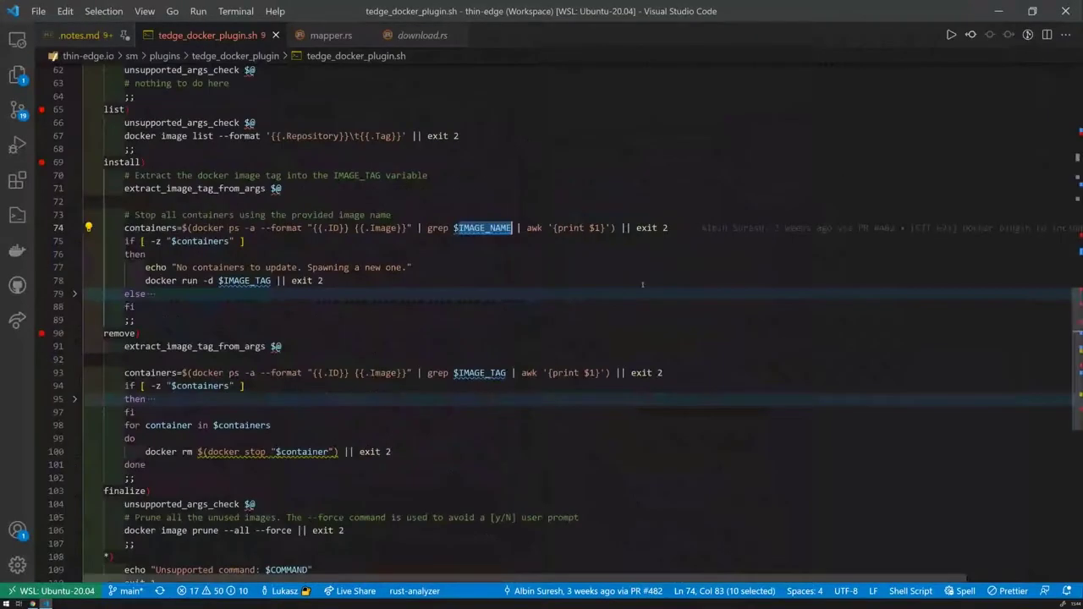
pyautogui.scroll(15, 436, 318)
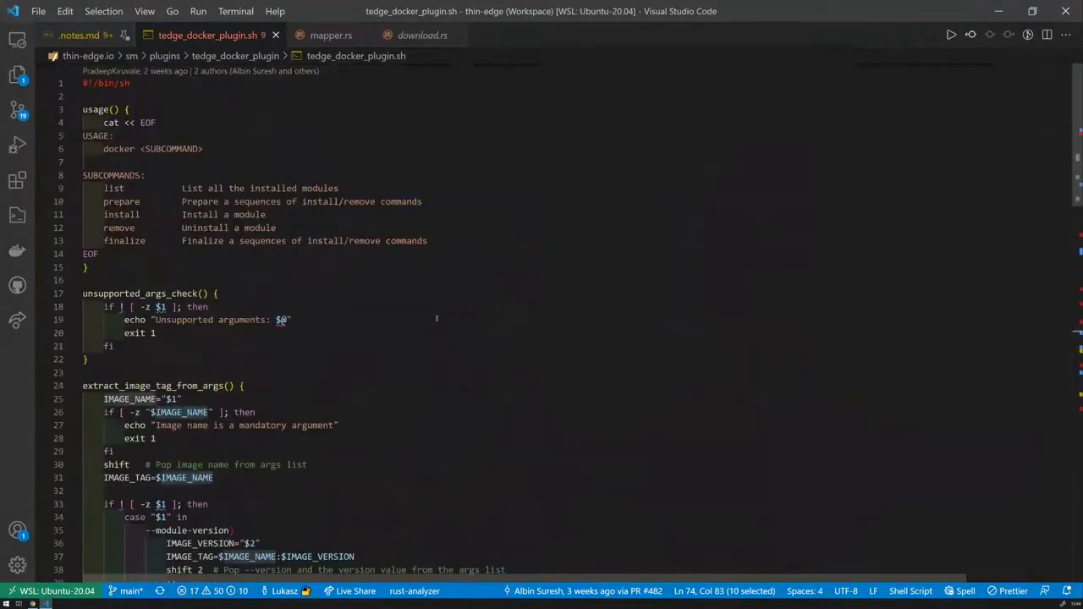
pyautogui.click(418, 280)
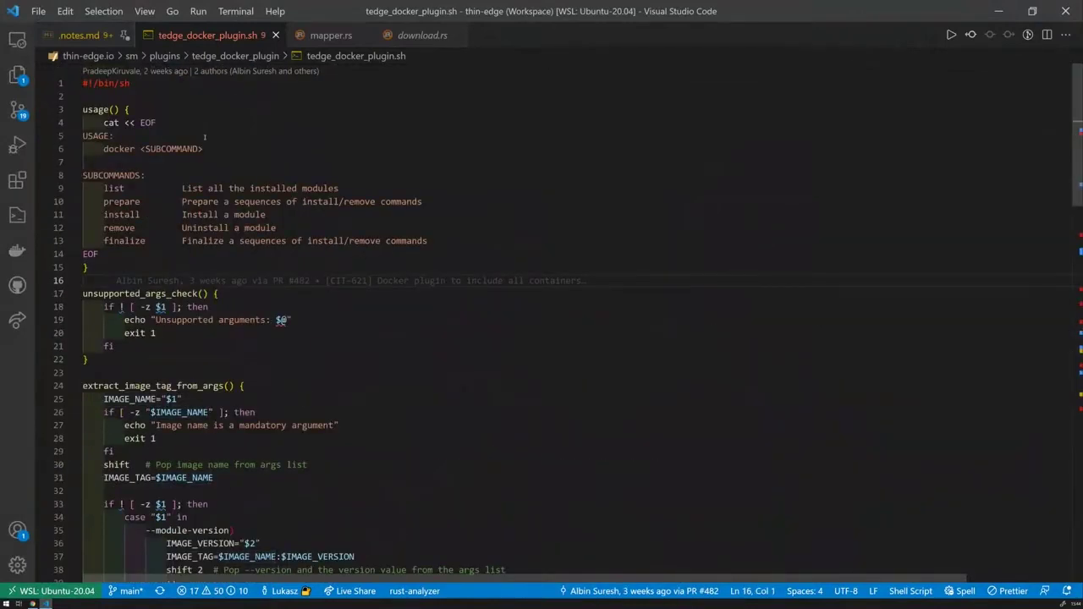
pyautogui.scroll(-1, 193, 118)
pyautogui.scroll(1, 170, 110)
pyautogui.moveTo(83, 83); pyautogui.dragTo(159, 88)
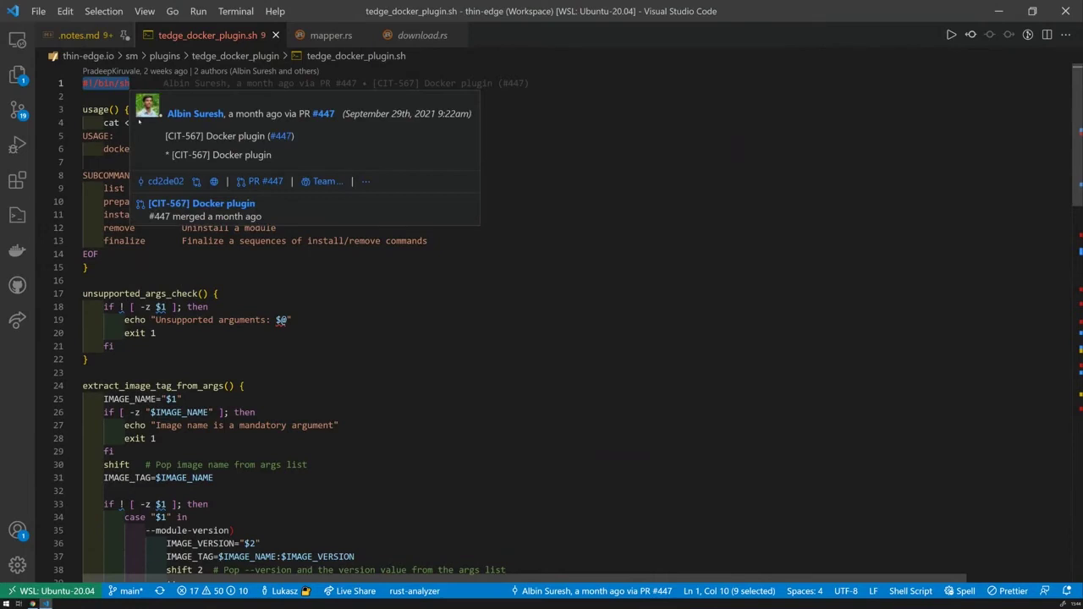
pyautogui.click(85, 110)
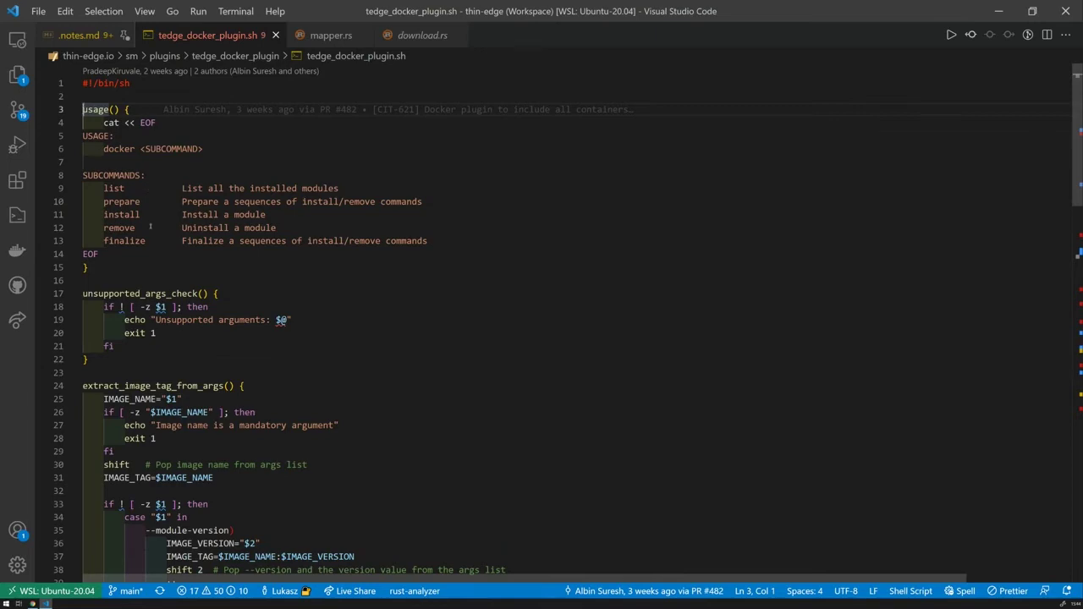
# - Examine the command case block of tedge_docker_plugin.sh, highlighting the prepare subcommand and its body
pyautogui.scroll(-15, 150, 226)
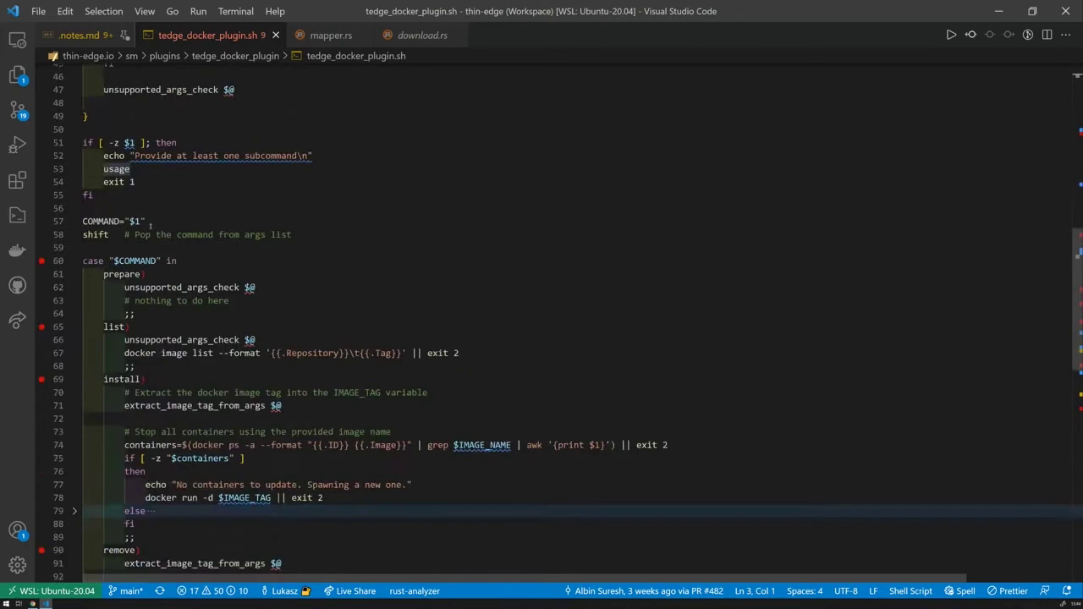
pyautogui.scroll(-1, 201, 263)
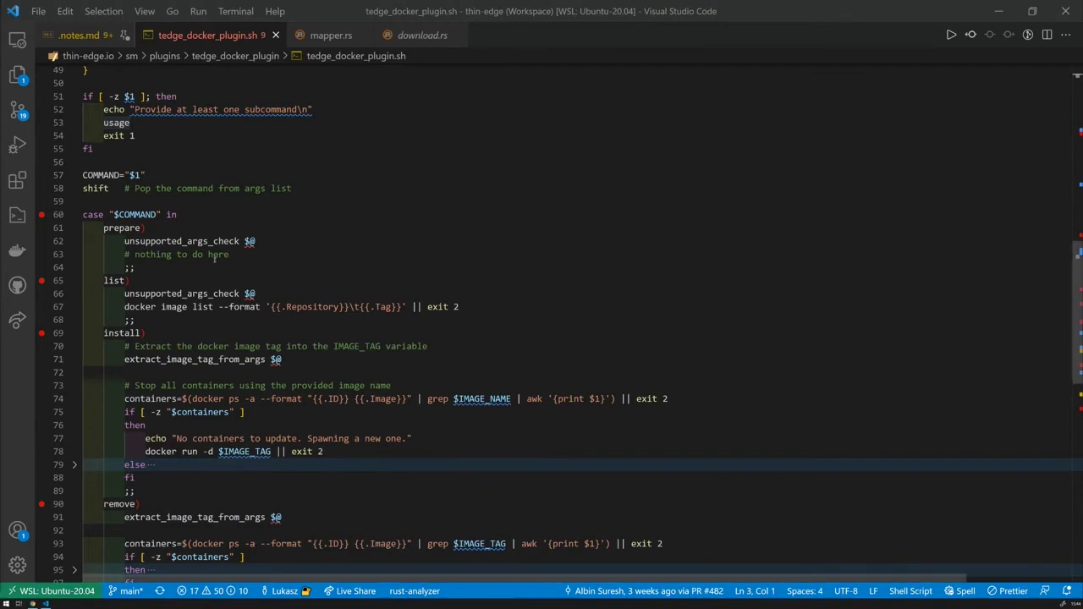
pyautogui.click(258, 249)
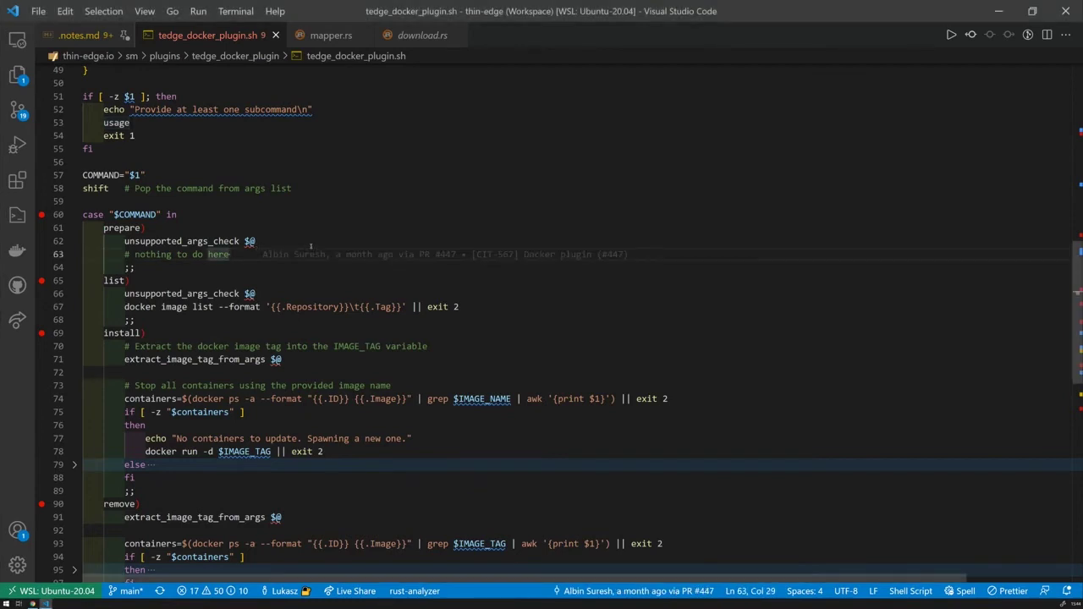
pyautogui.scroll(-1, 310, 246)
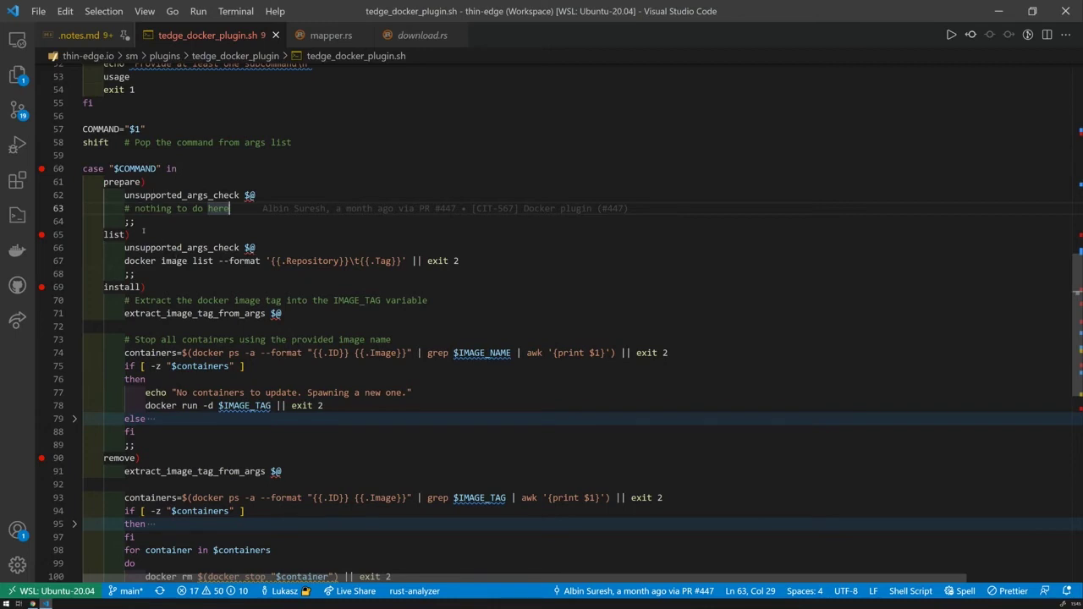
pyautogui.doubleClick(122, 182)
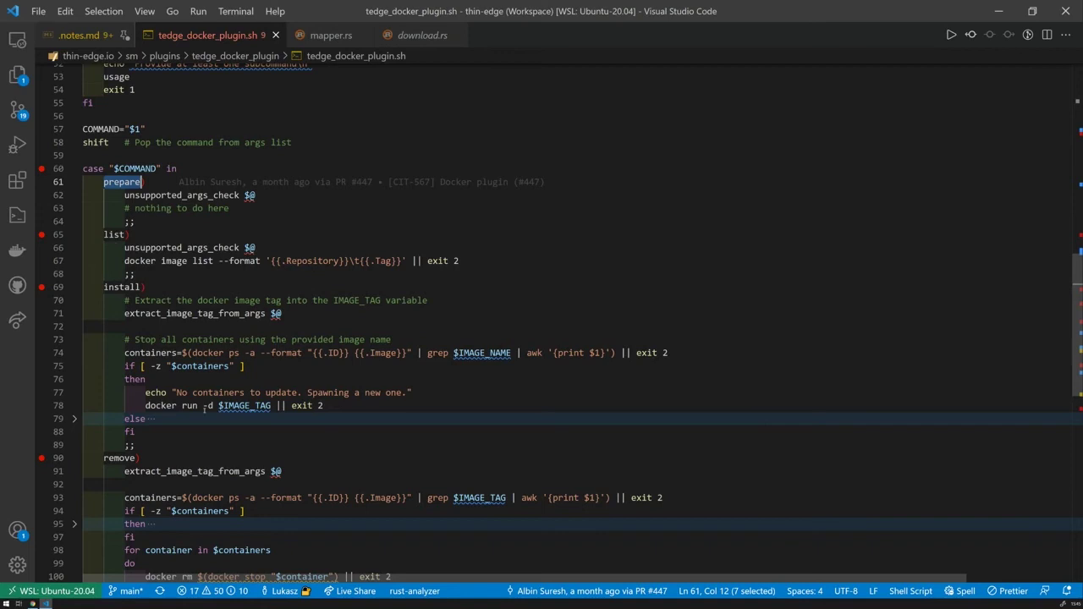
pyautogui.scroll(-3, 205, 408)
pyautogui.scroll(2, 192, 454)
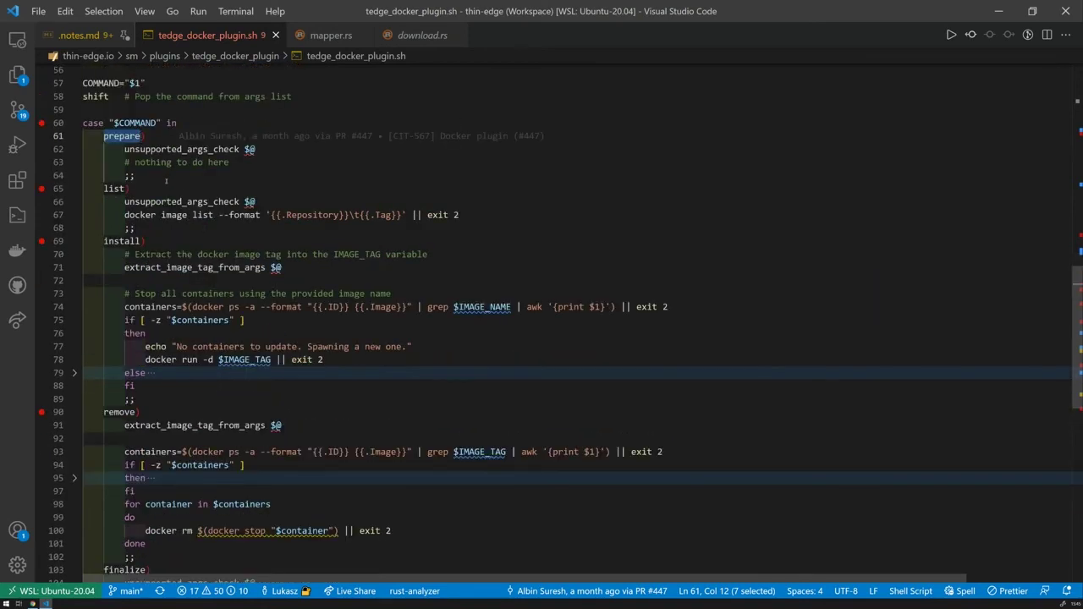
pyautogui.click(157, 175)
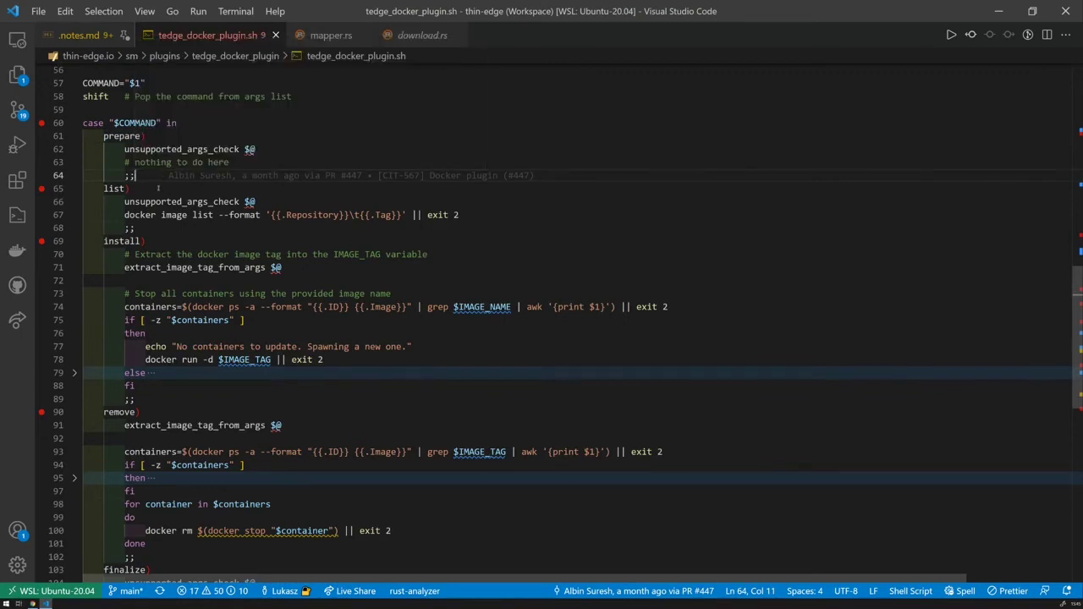
pyautogui.moveTo(148, 176)
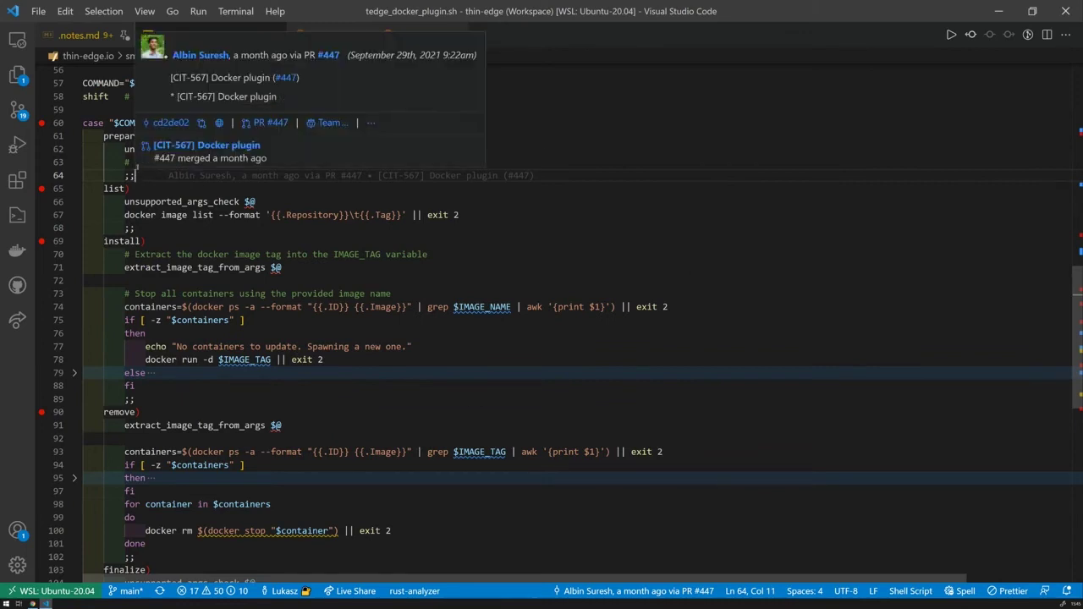
pyautogui.moveTo(149, 175); pyautogui.dragTo(70, 149)
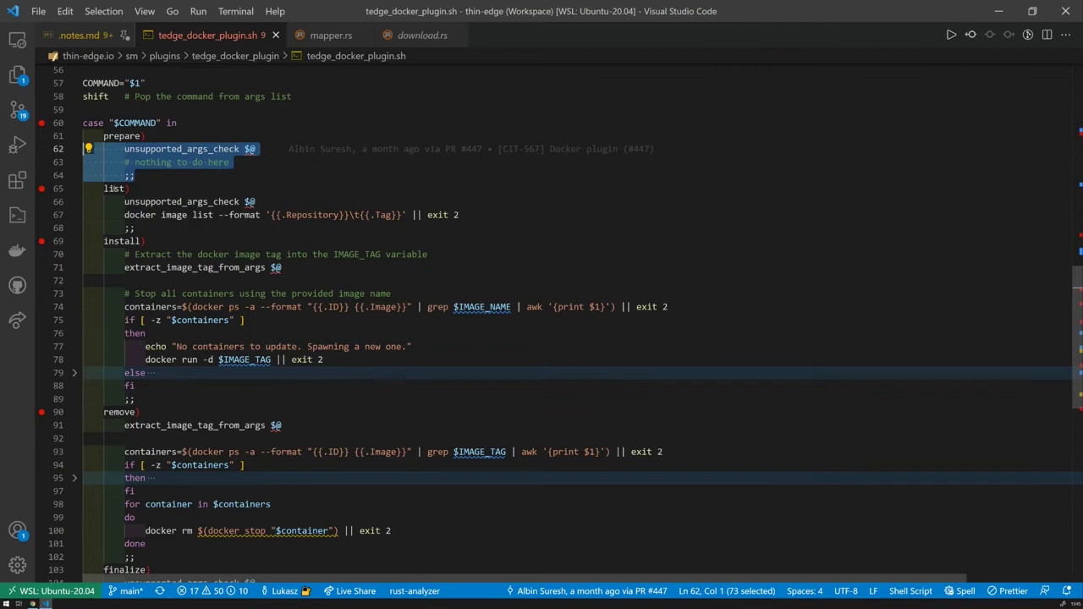
# - Examine the list and install subcommands in the script's case block
pyautogui.doubleClick(114, 188)
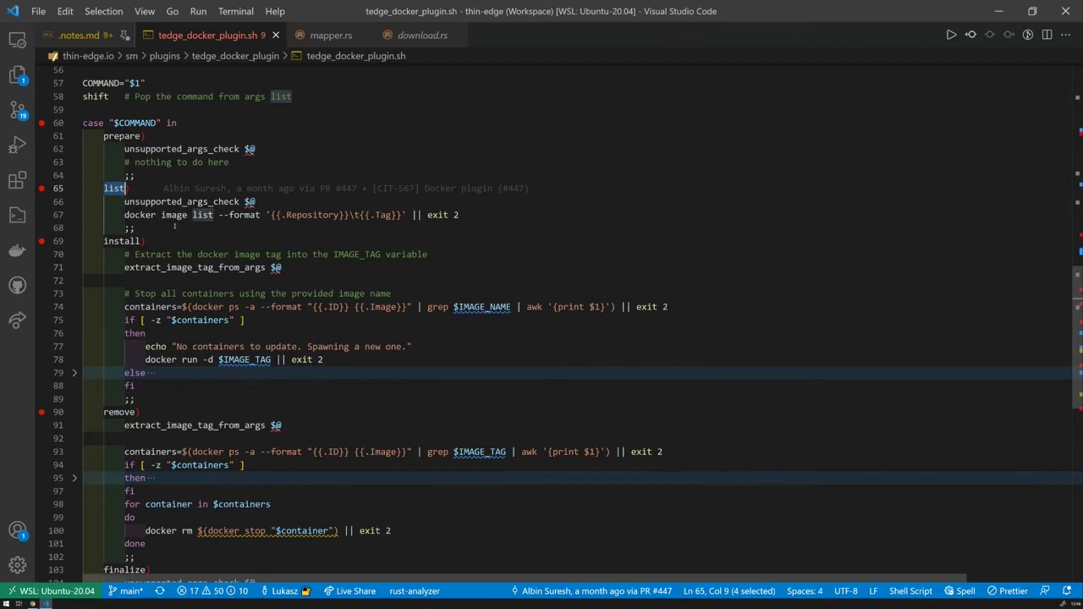
pyautogui.scroll(-1, 175, 227)
pyautogui.doubleClick(123, 195)
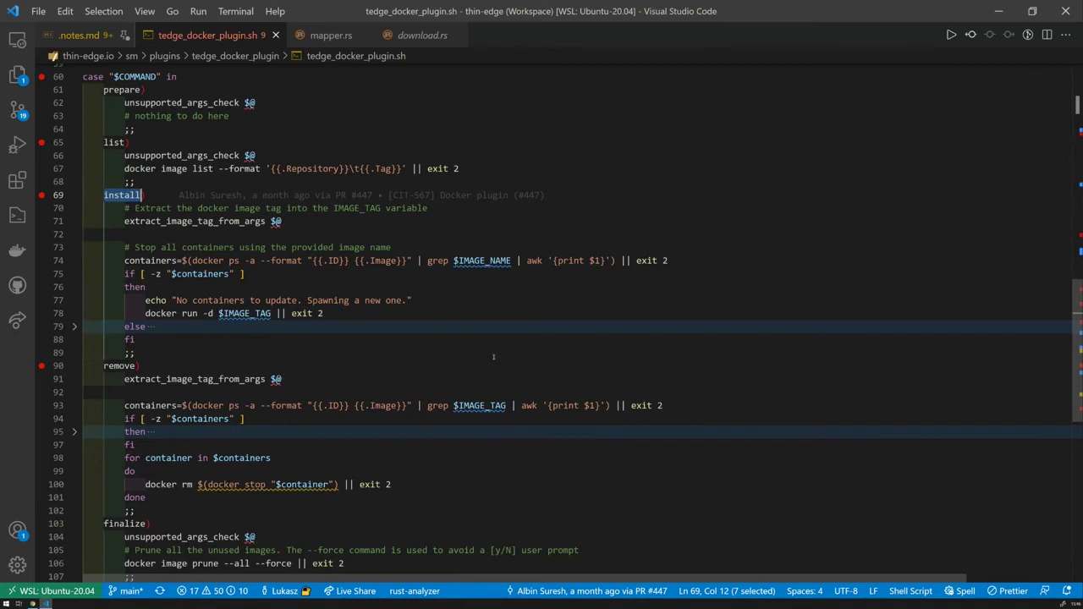
pyautogui.click(440, 385)
# - Show the terminal at reduced height below the script and go back to the #!/bin/sh line
pyautogui.hotkey('ctrl', '`')
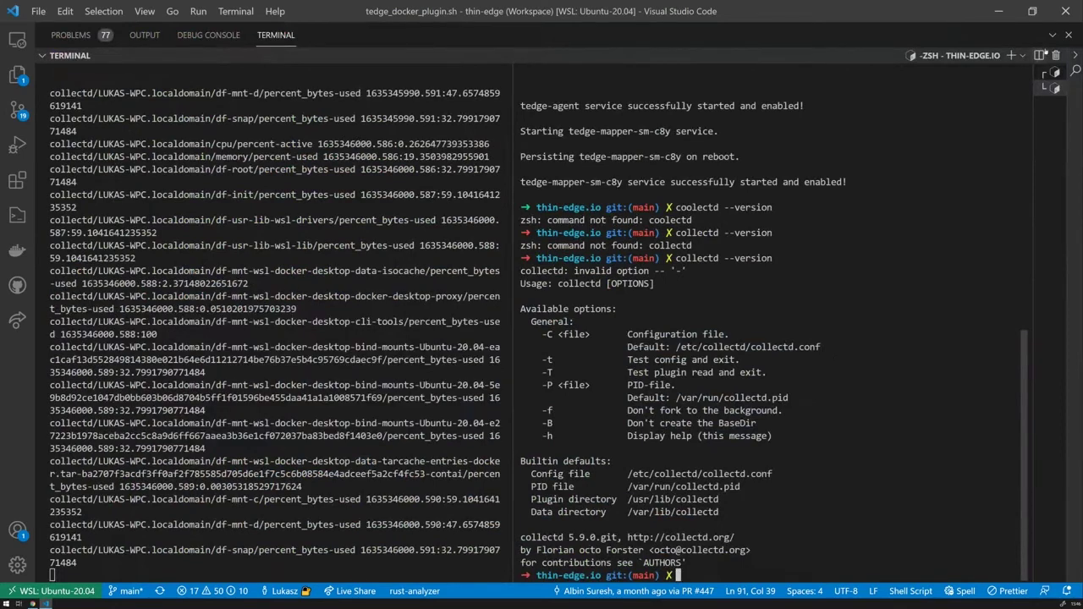
pyautogui.click(1052, 38)
pyautogui.scroll(15, 450, 214)
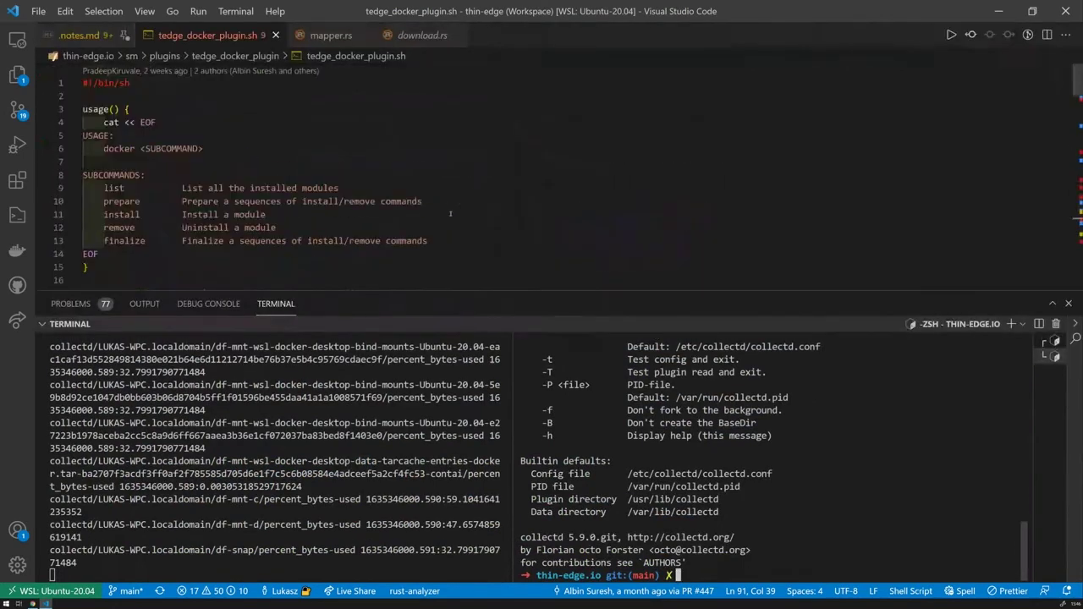
pyautogui.click(139, 85)
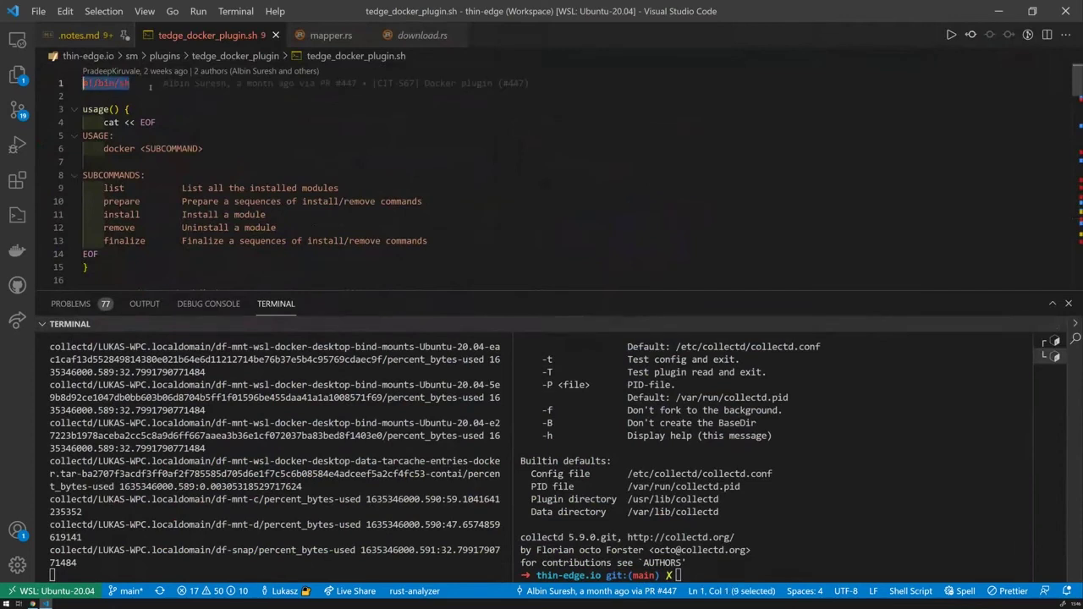
pyautogui.moveTo(153, 84)
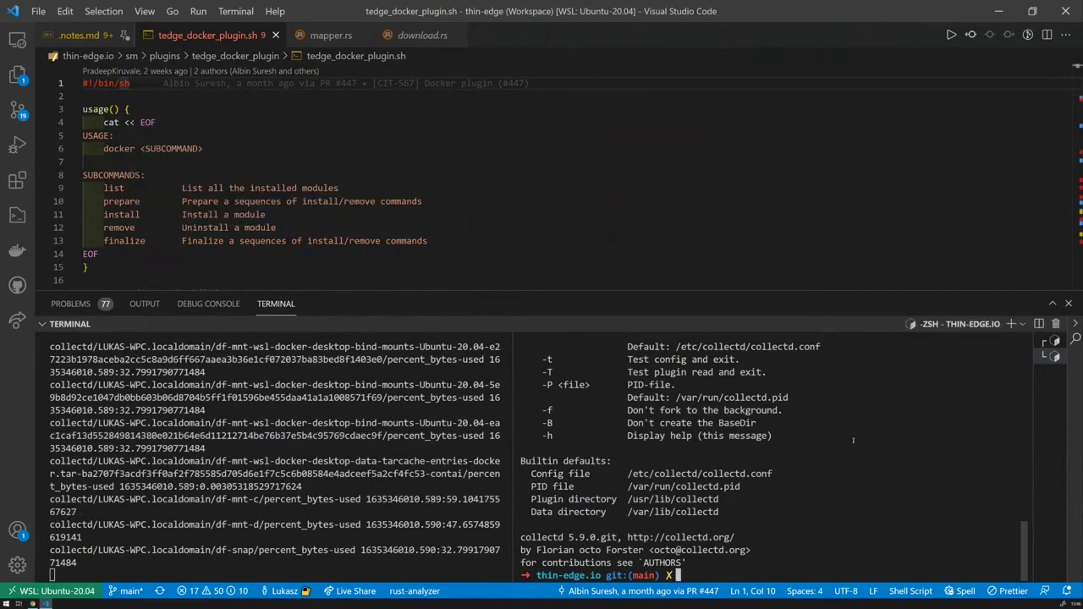
# - Recall and run sudo cp ./sm/plugins/tedge_docker_plugin/tedge_docker_plugin.sh /etc/tedge/sm-plugins/docker in the zsh terminal
pyautogui.press('Up')
pyautogui.press('Up')
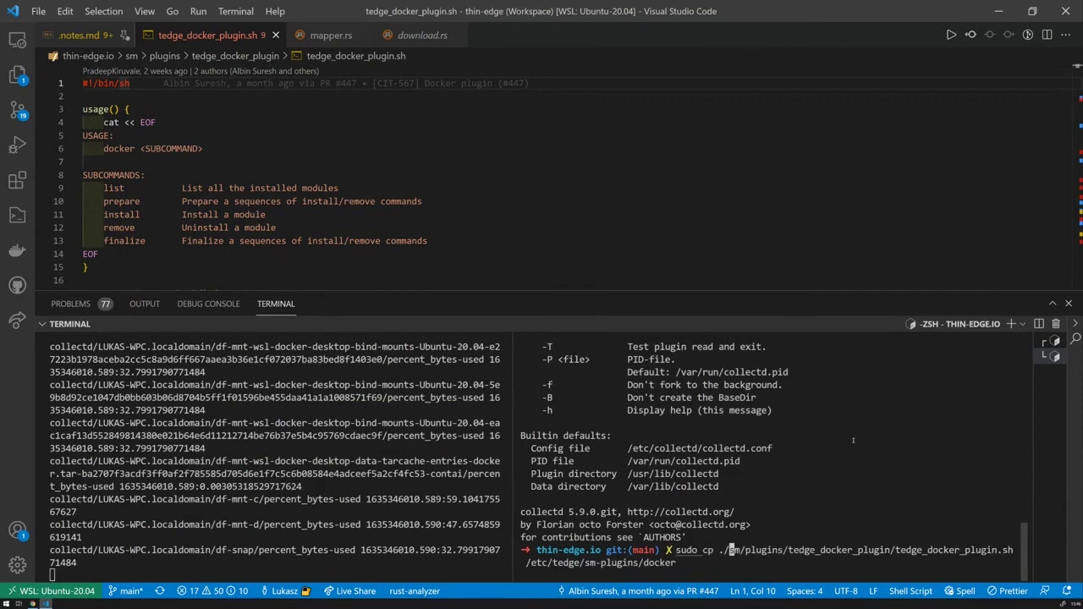
pyautogui.hotkey('ctrl', 'Right')
pyautogui.hotkey('ctrl', 'Right')
pyautogui.hotkey('ctrl', 'Right')
pyautogui.hotkey('ctrl', 'Right')
pyautogui.hotkey('ctrl', 'Right')
pyautogui.hotkey('ctrl', 'Right')
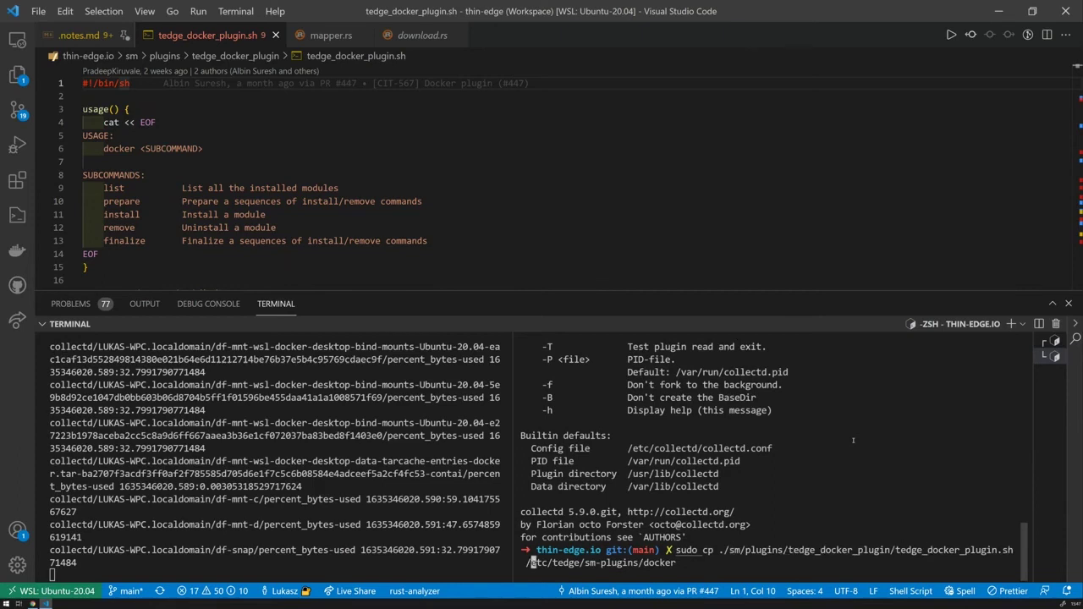
pyautogui.hotkey('ctrl', 'Left')
pyautogui.hotkey('ctrl', 'Right')
pyautogui.hotkey('ctrl', 'Right')
pyautogui.hotkey('ctrl', 'Right')
pyautogui.hotkey('ctrl', 'Right')
pyautogui.hotkey('ctrl', 'Right')
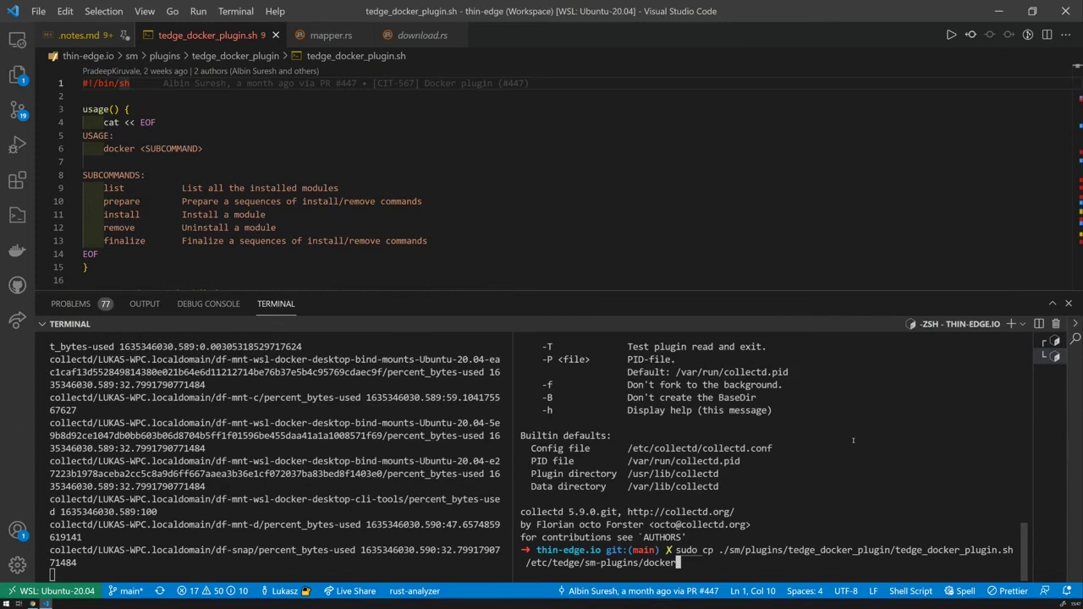
pyautogui.press('Return')
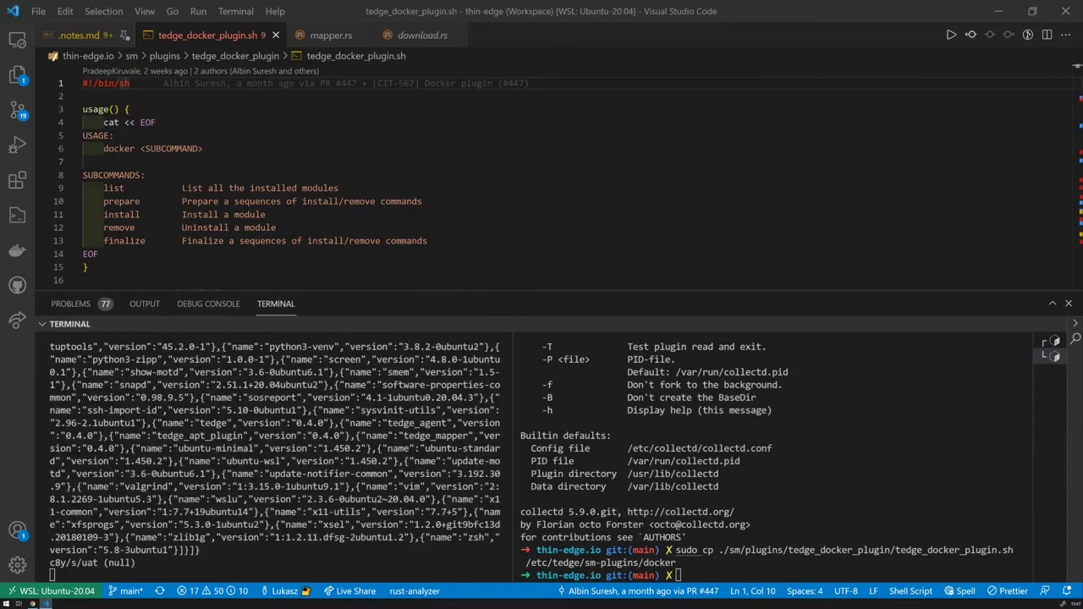
# - Switch to Cumulocity, go to the end of gamma's installed software list and reload the device data
pyautogui.hotkey('alt', 'Tab')
pyautogui.scroll(-20, 415, 424)
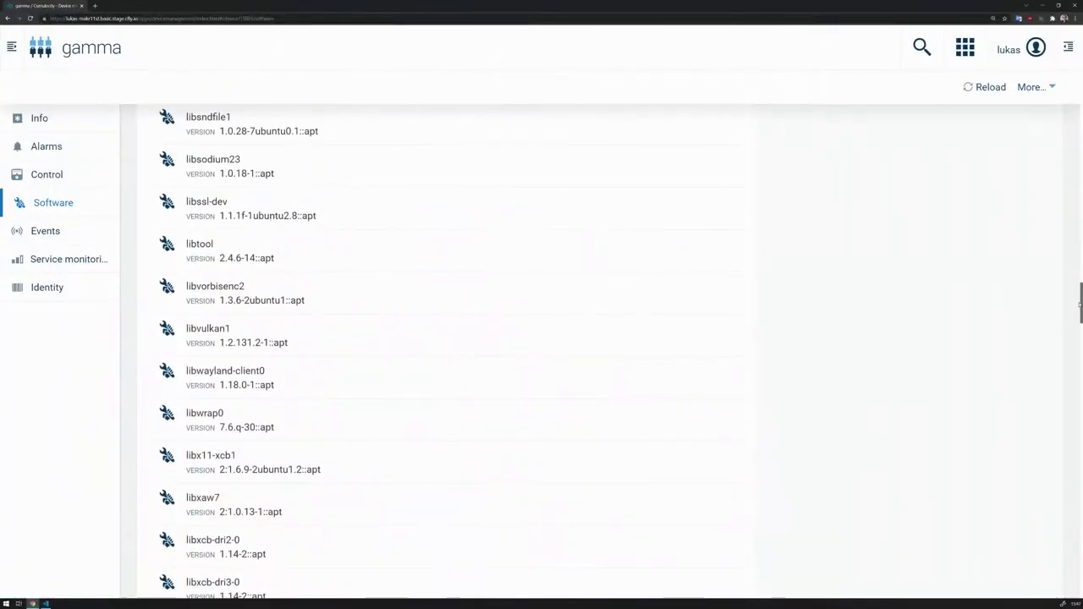
pyautogui.moveTo(1081, 303); pyautogui.dragTo(1081, 562)
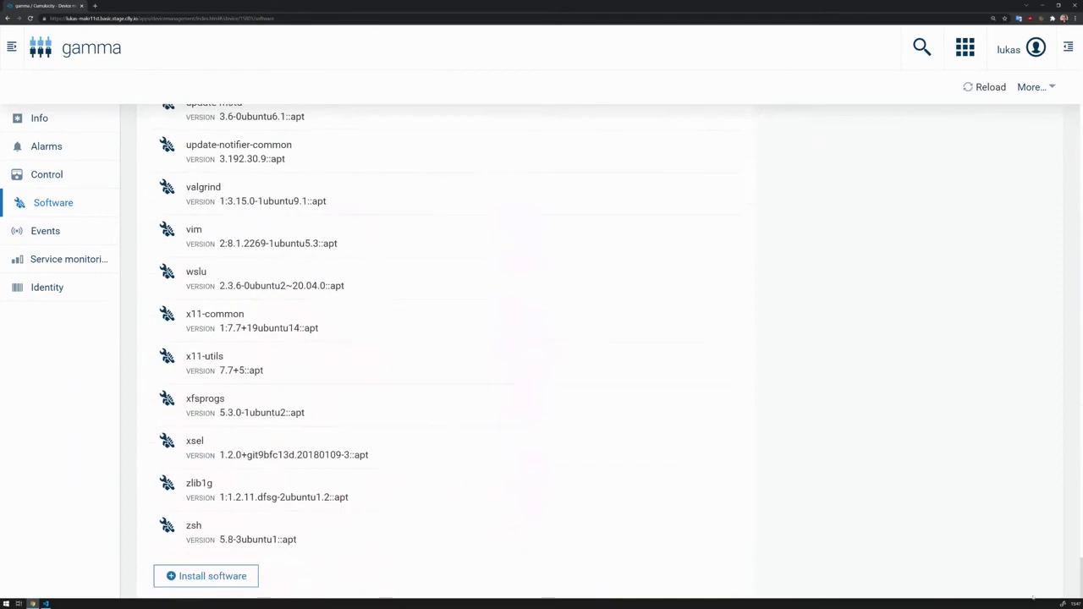
pyautogui.click(992, 88)
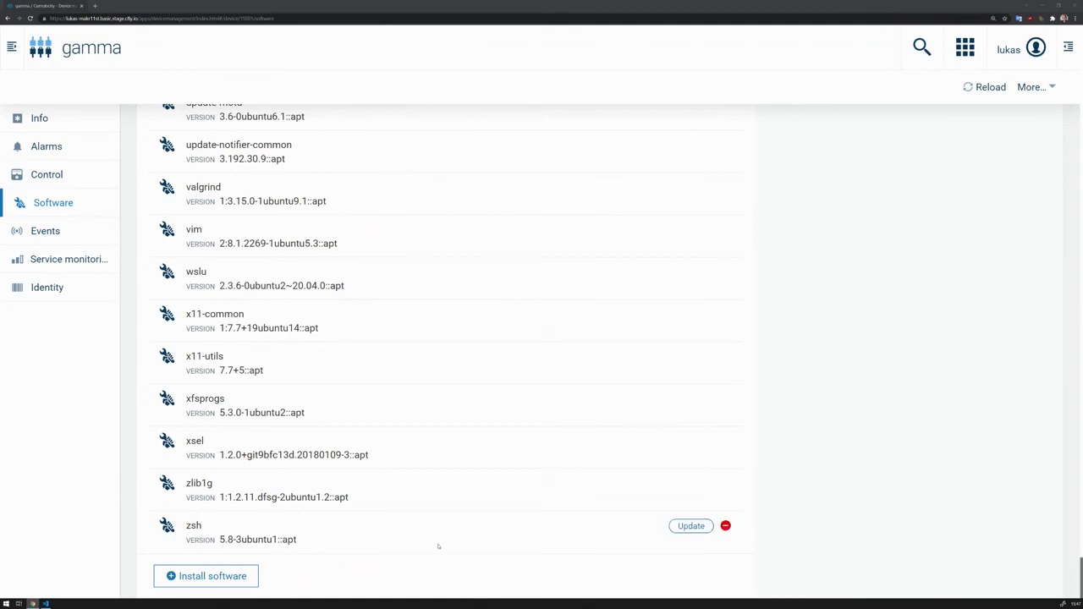
pyautogui.click(984, 87)
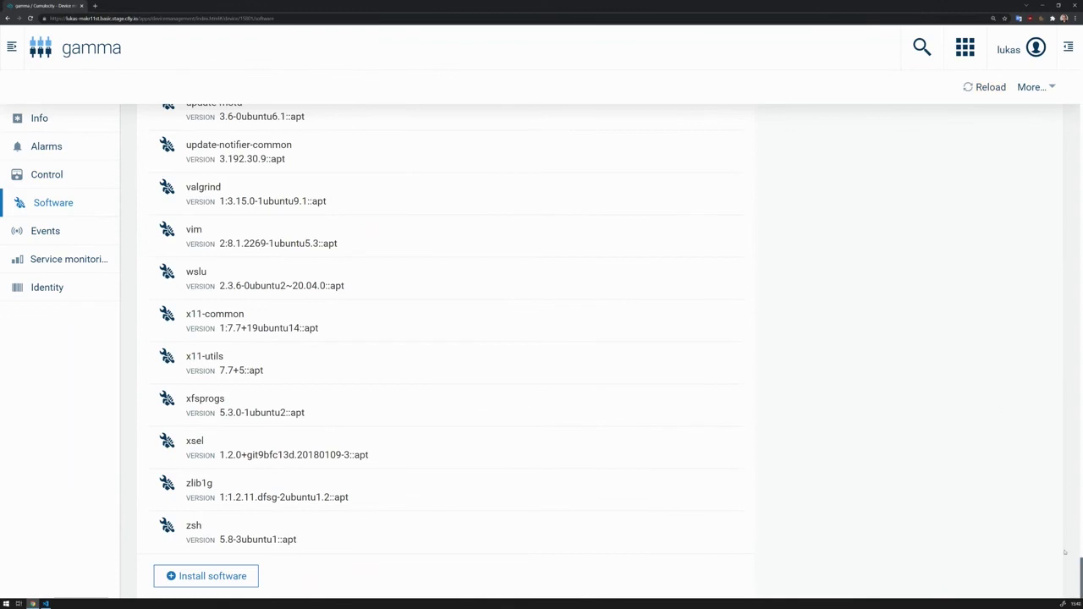
# - Refresh the whole browser page, collapse the navigator and check the installed software list down to its end
pyautogui.moveTo(1080, 572); pyautogui.dragTo(1081, 42)
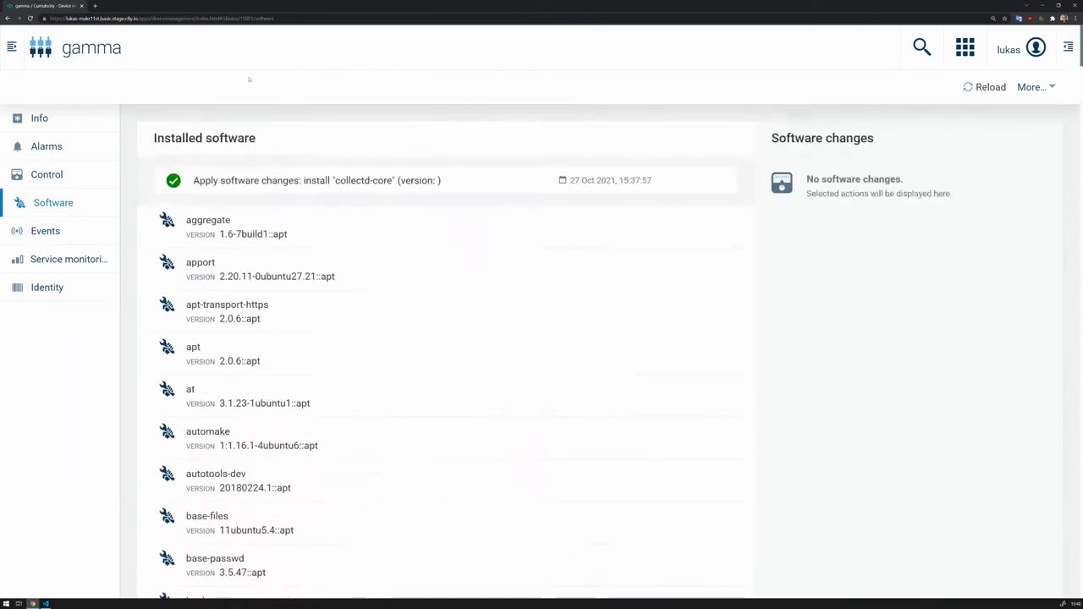
pyautogui.click(31, 18)
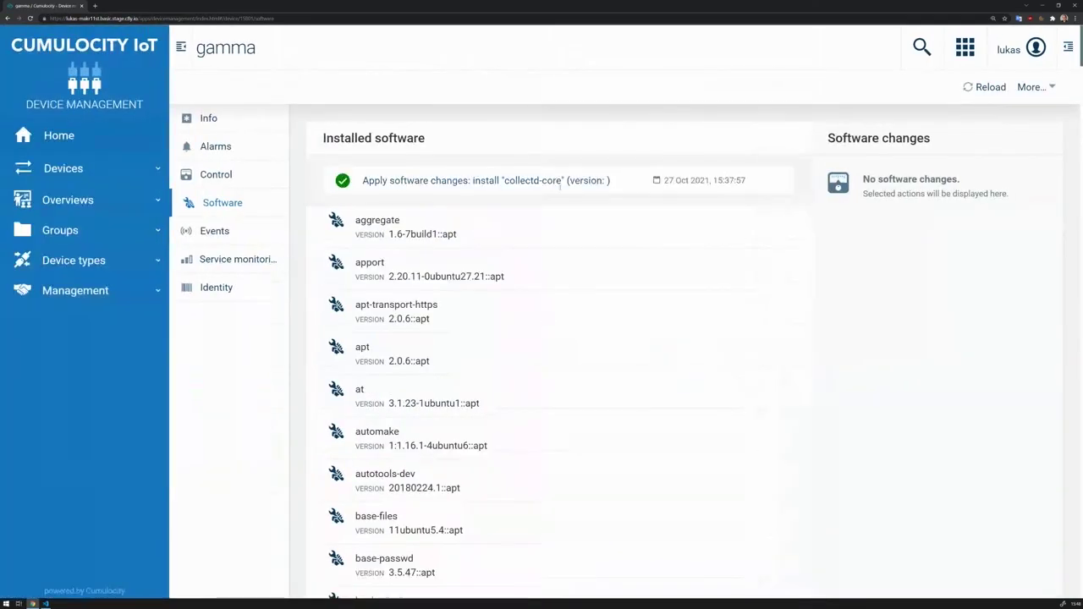
pyautogui.click(181, 46)
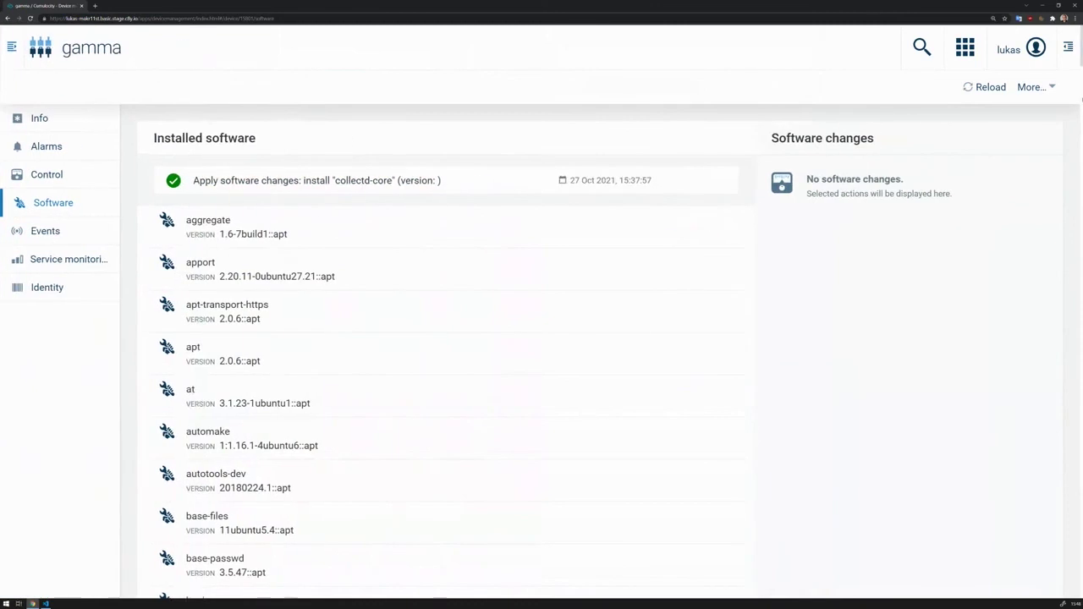
pyautogui.moveTo(1080, 57); pyautogui.dragTo(1080, 576)
# - Switch back to VS Code and shrink the terminal to give the script editor more room
pyautogui.click(47, 604)
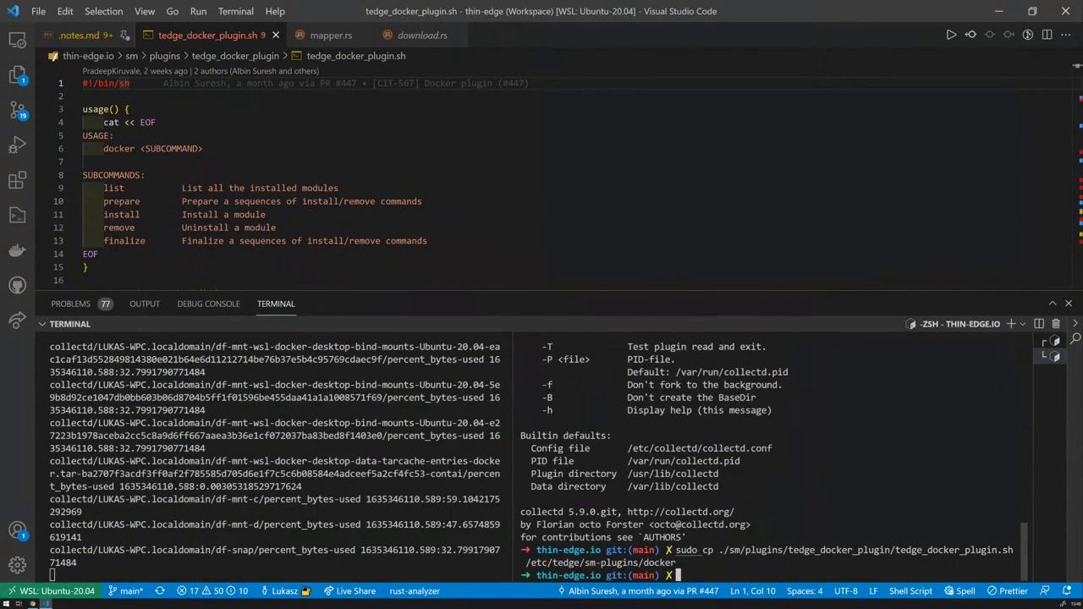
pyautogui.moveTo(399, 291); pyautogui.dragTo(399, 416)
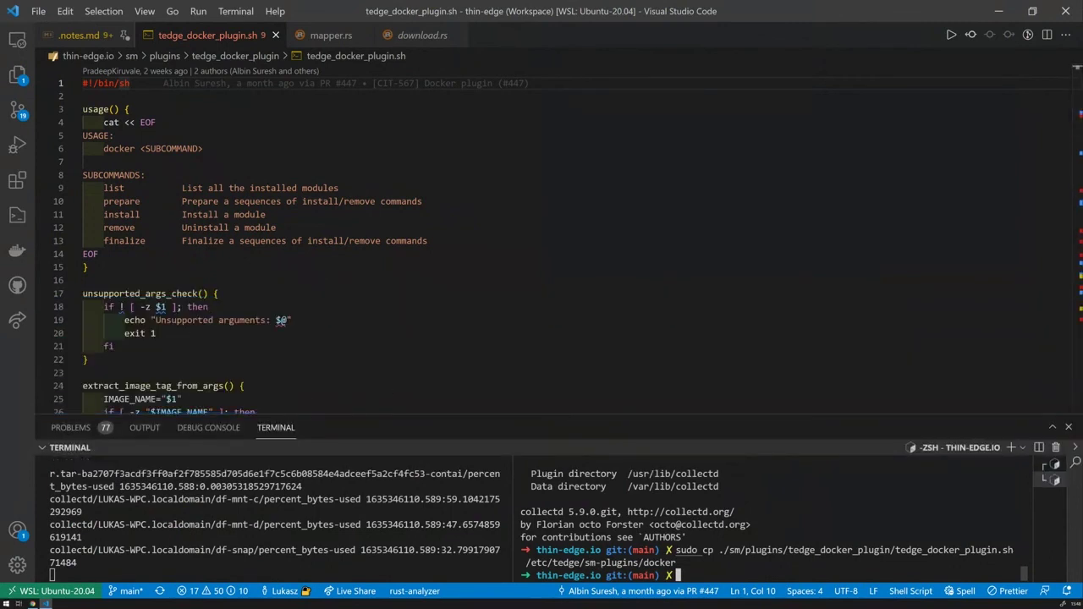